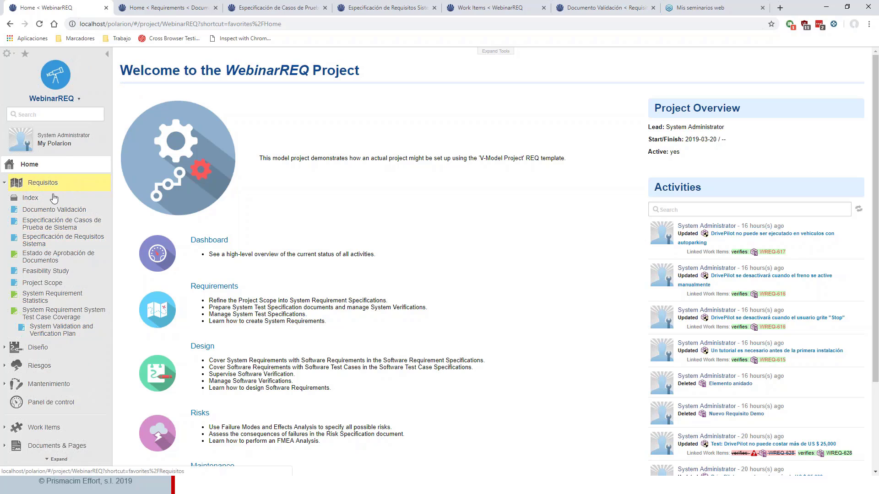
- Log in again with the prefilled admin account and bring up the Requisitos section's start page of the WebinarREQ project
{"action": "left_click", "coordinate": [6, 183]}
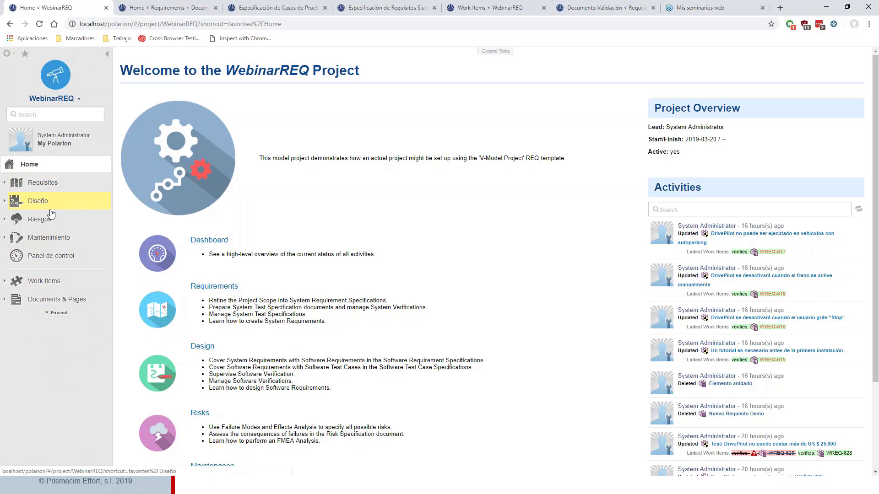
{"action": "left_click", "coordinate": [55, 183]}
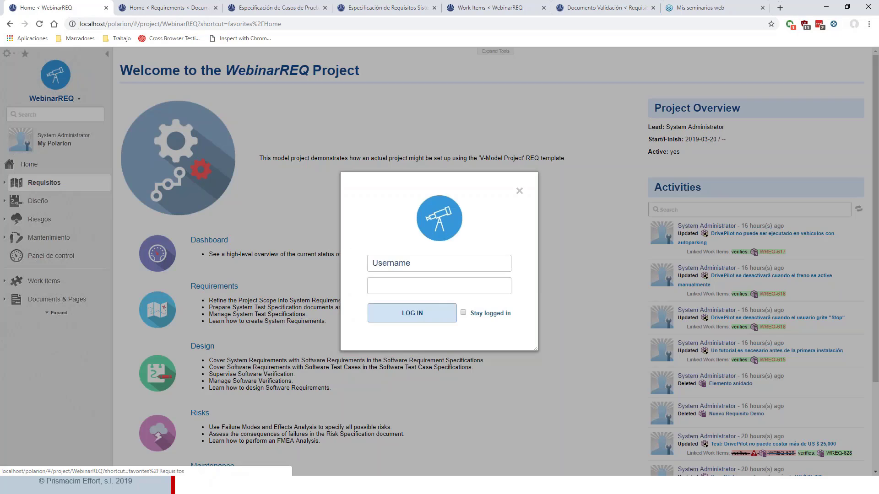
{"action": "left_click", "coordinate": [412, 316]}
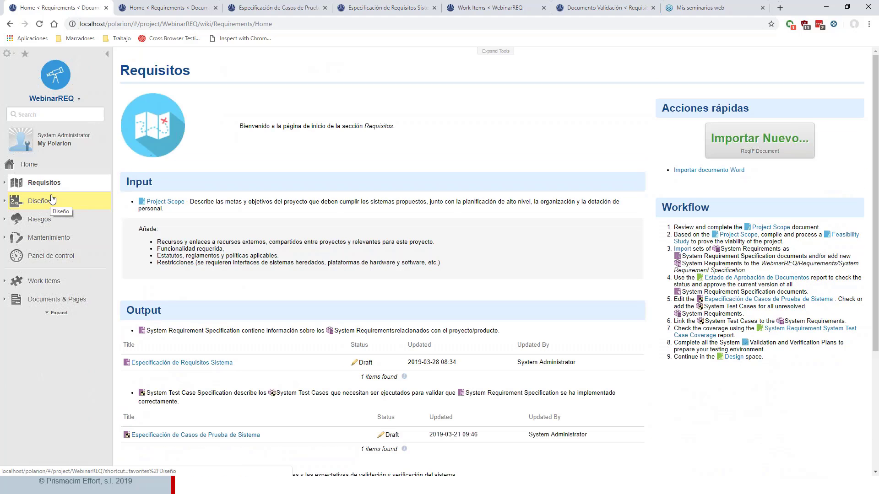
{"action": "left_click", "coordinate": [51, 170]}
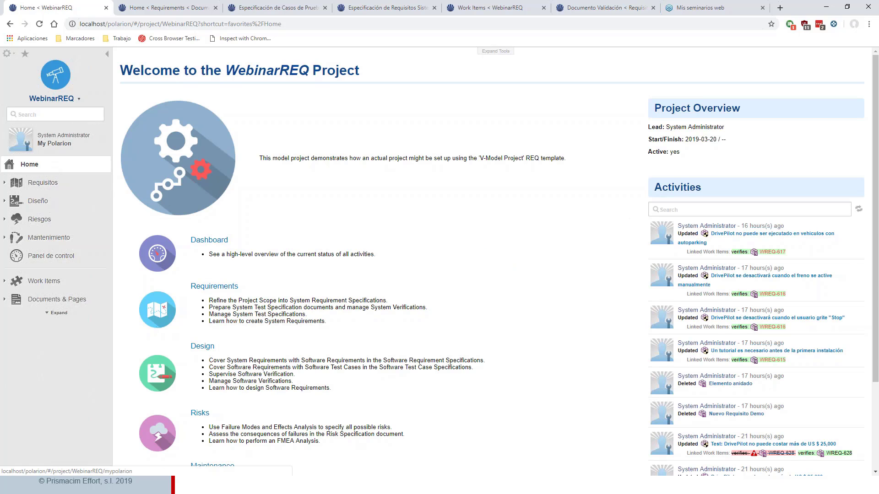
{"action": "left_click", "coordinate": [167, 8]}
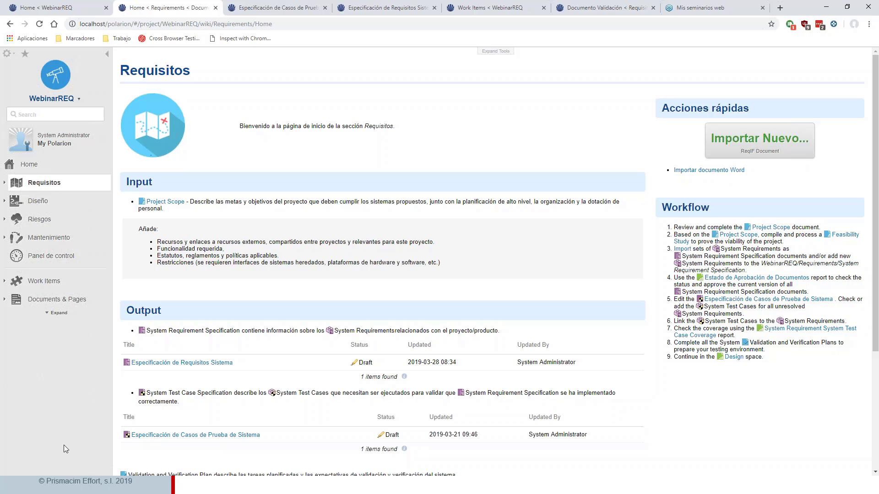
- Switch to Word to read through both pages of the Import Document Ejercicio document, and return to the Requisitos page in the browser
{"action": "key", "text": "super"}
{"action": "left_click", "coordinate": [168, 485]}
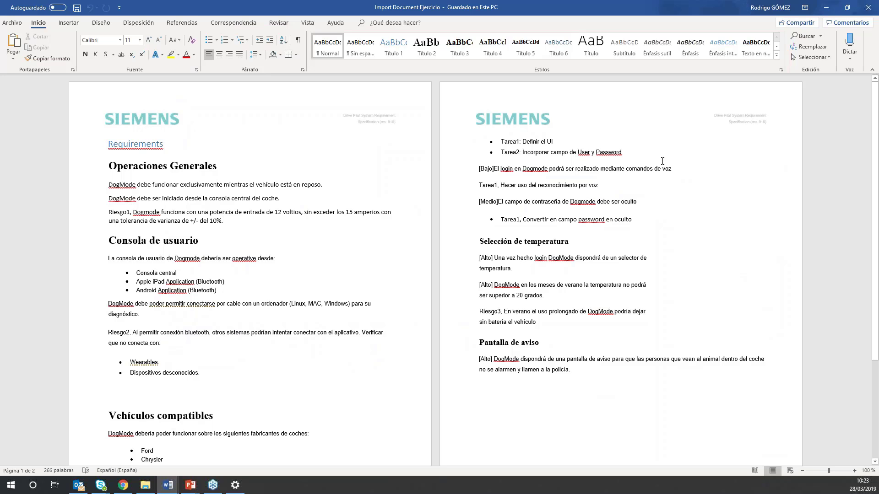
{"action": "scroll", "coordinate": [226, 196], "scroll_direction": "down", "scroll_amount": 5}
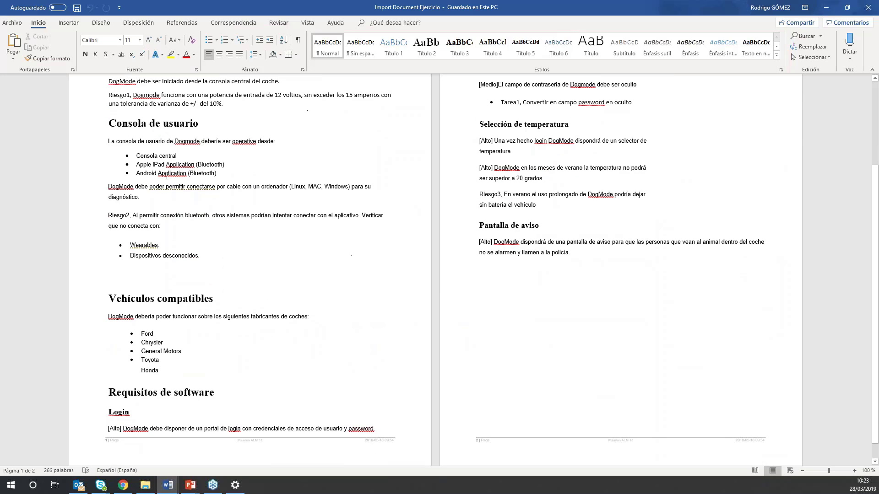
{"action": "scroll", "coordinate": [184, 161], "scroll_direction": "up", "scroll_amount": 5}
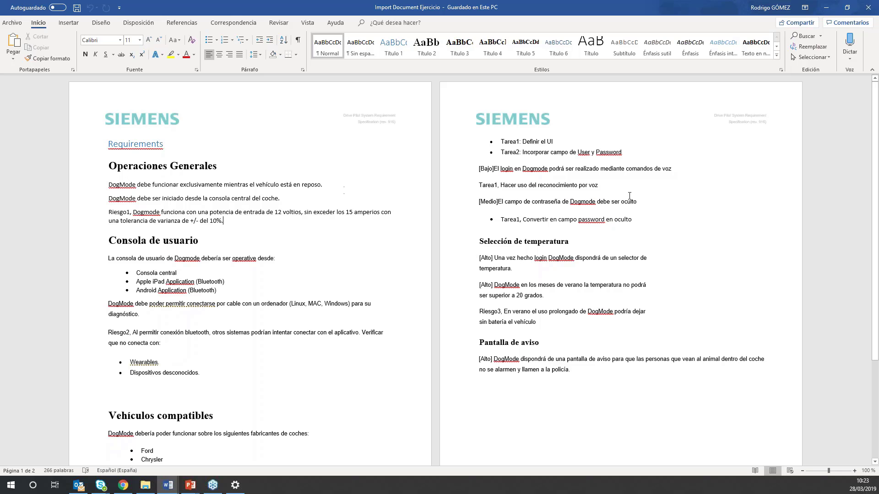
{"action": "scroll", "coordinate": [172, 194], "scroll_direction": "down", "scroll_amount": 5}
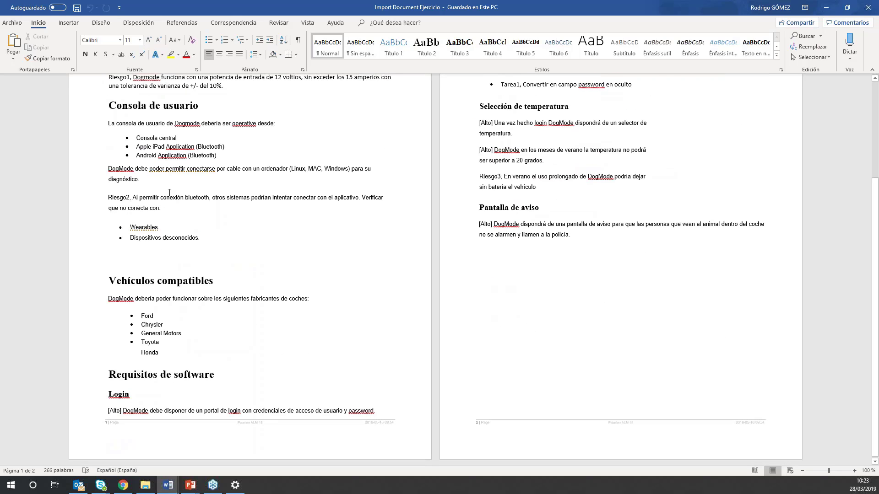
{"action": "scroll", "coordinate": [169, 224], "scroll_direction": "up", "scroll_amount": 5}
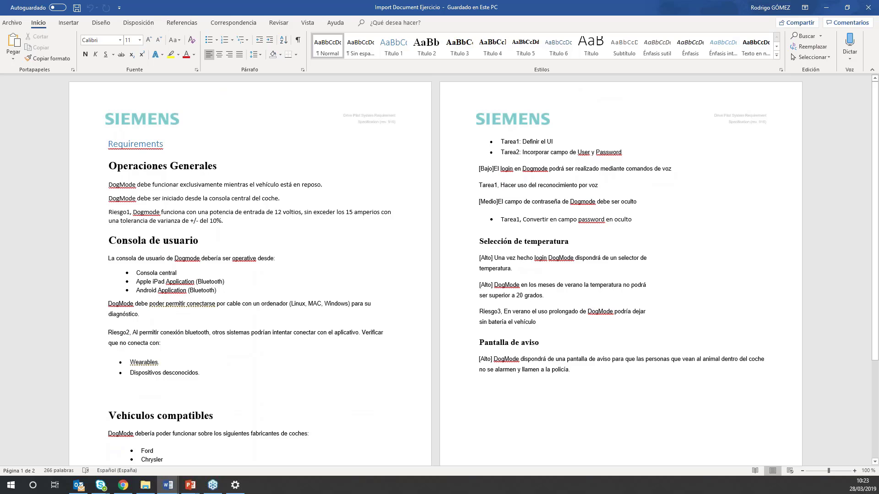
{"action": "left_click", "coordinate": [827, 9]}
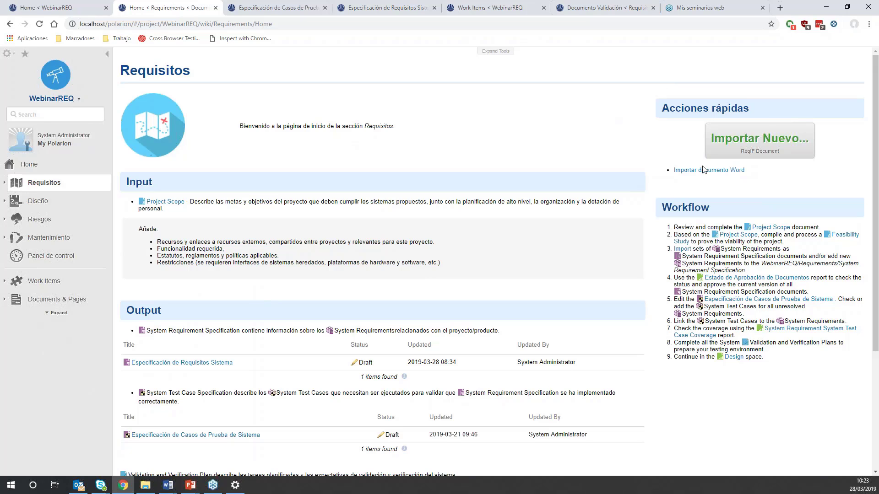
- Start a Word document import of Import Document Ejercicio from the archivosDemo folder with the Default configuration, and preview its content
{"action": "left_click", "coordinate": [704, 171]}
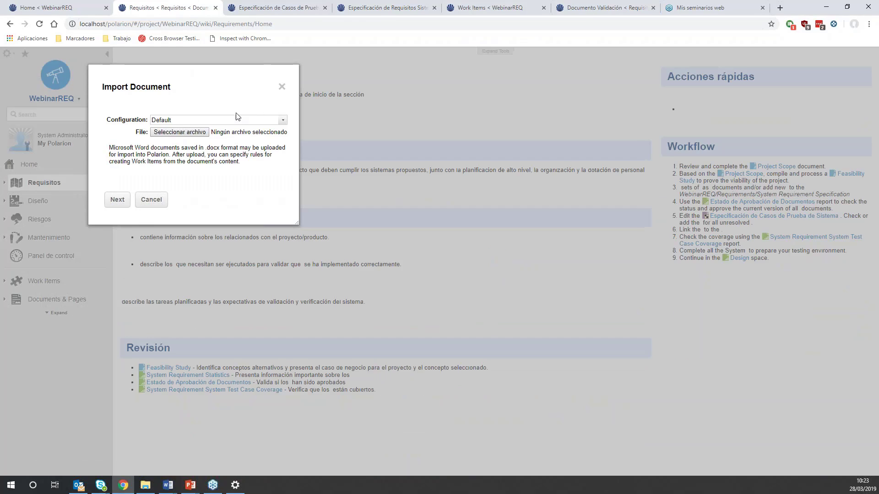
{"action": "left_click", "coordinate": [190, 132]}
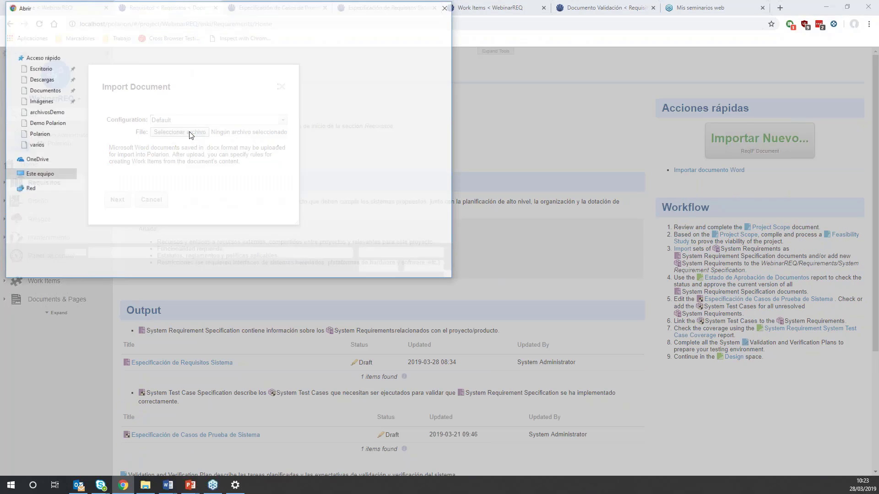
{"action": "left_click", "coordinate": [149, 67]}
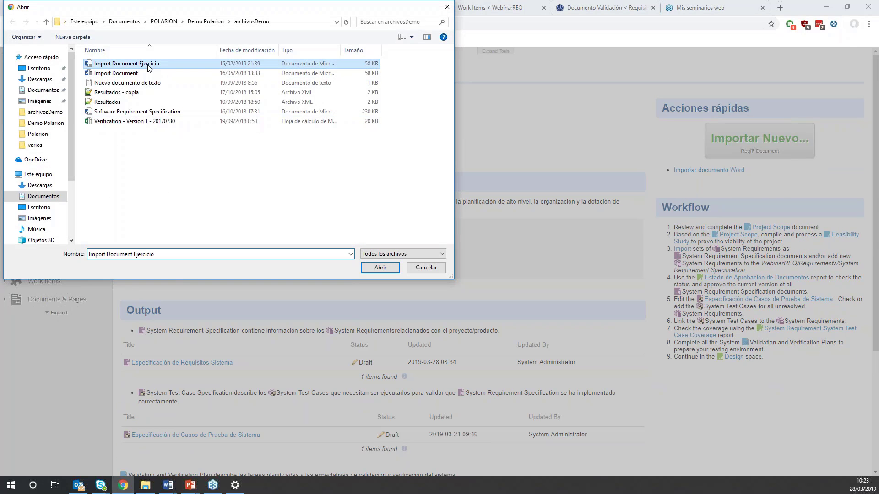
{"action": "left_click", "coordinate": [386, 268]}
{"action": "left_click", "coordinate": [118, 201]}
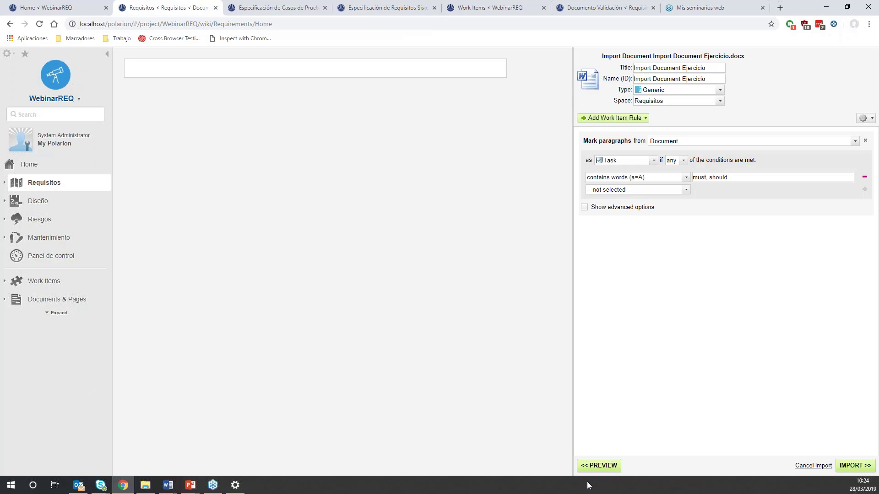
{"action": "left_click", "coordinate": [596, 467]}
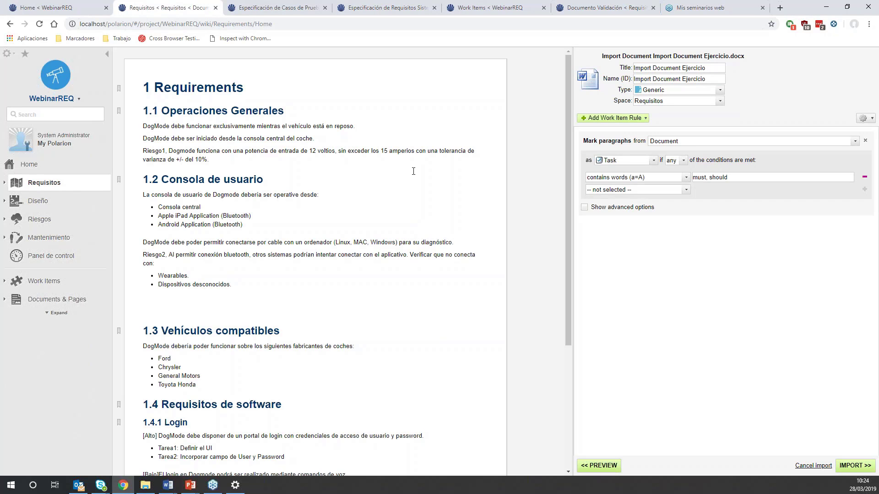
{"action": "scroll", "coordinate": [393, 188], "scroll_direction": "down", "scroll_amount": 3}
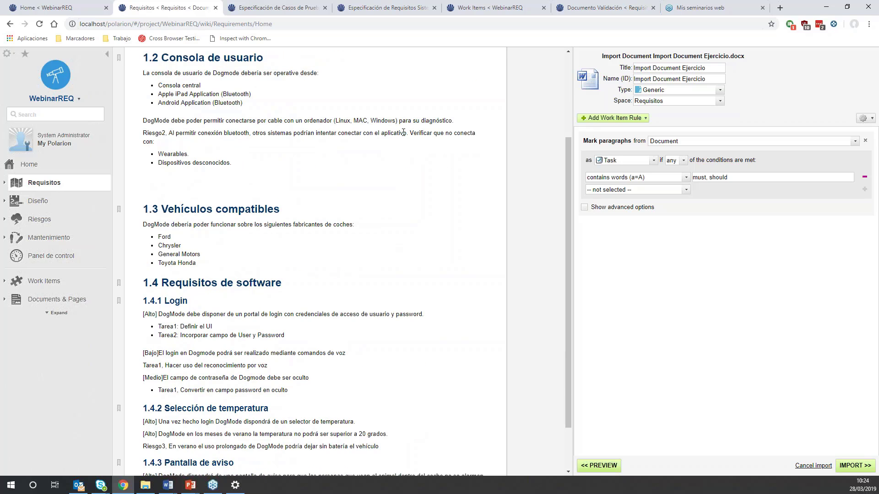
{"action": "scroll", "coordinate": [294, 148], "scroll_direction": "up", "scroll_amount": 3}
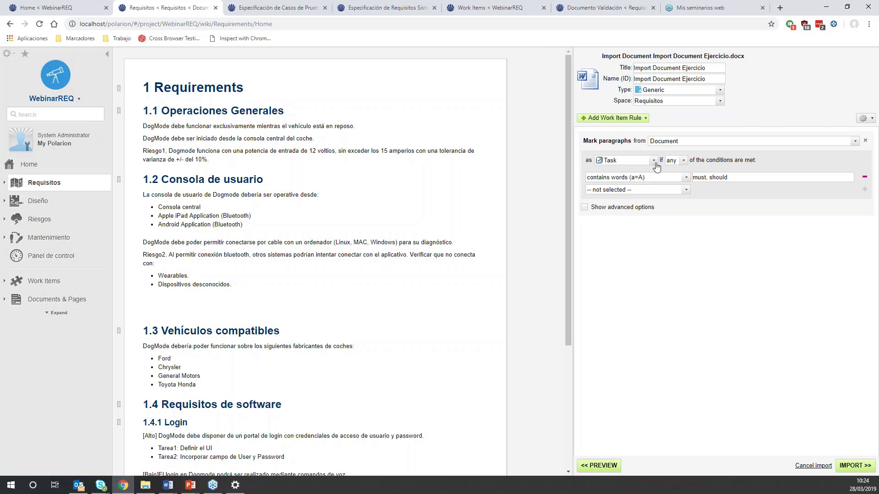
- Set the import rule to mark paragraphs containing the word "debe" as System Requirement, and refresh the preview
{"action": "left_click", "coordinate": [642, 164]}
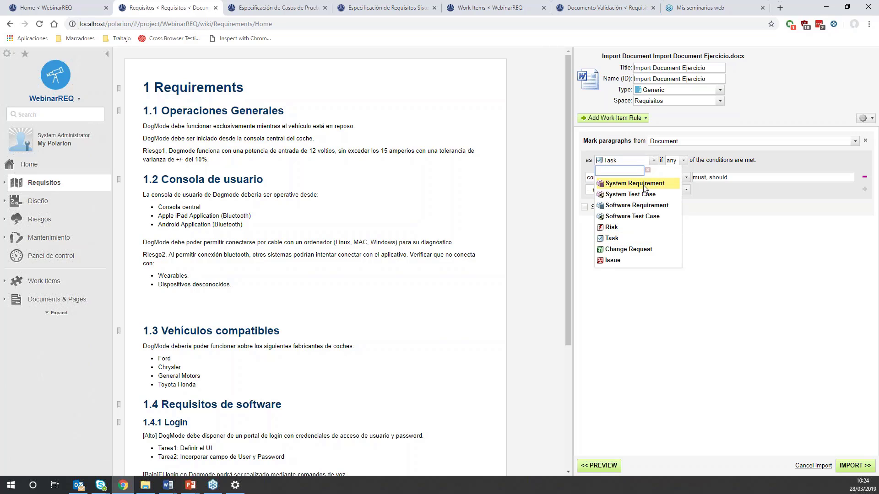
{"action": "left_click", "coordinate": [625, 182]}
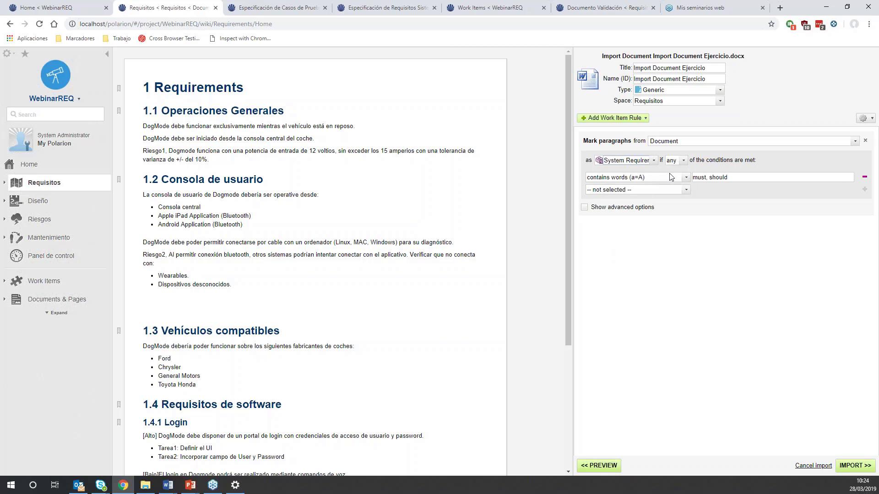
{"action": "triple_click", "coordinate": [725, 178]}
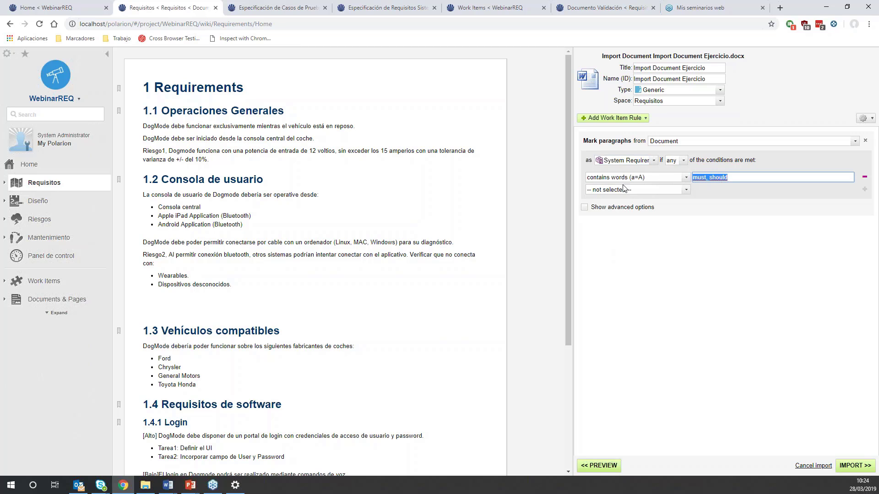
{"action": "type", "text": "debe"}
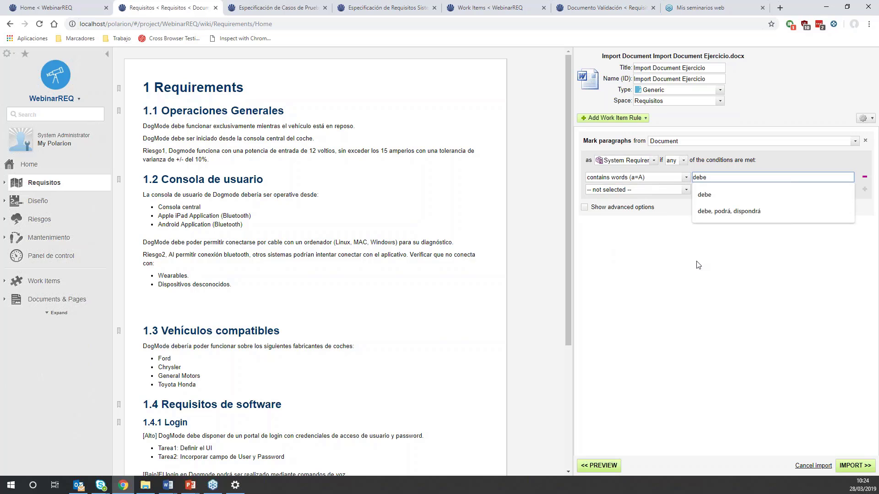
{"action": "left_click", "coordinate": [613, 467]}
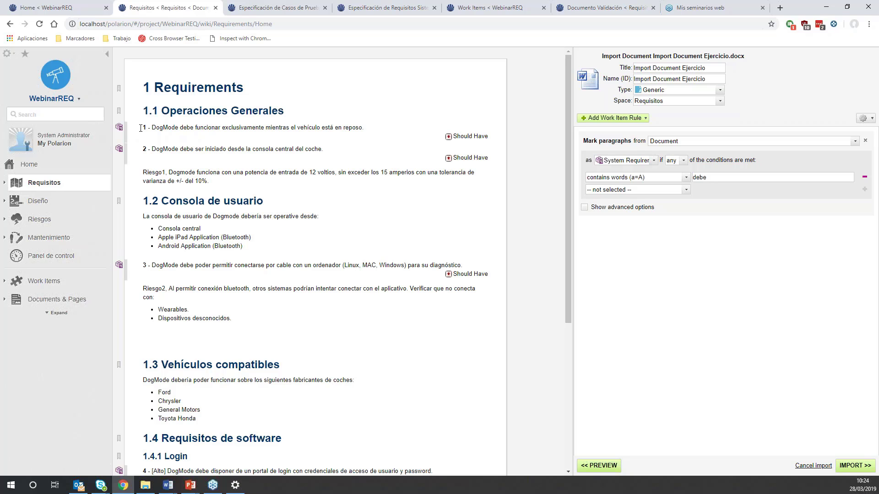
- Examine the preview for paragraphs marked as System Requirements, the priority tags such as [Alto], and the Riesgo paragraphs
{"action": "scroll", "coordinate": [150, 265], "scroll_direction": "down", "scroll_amount": 5}
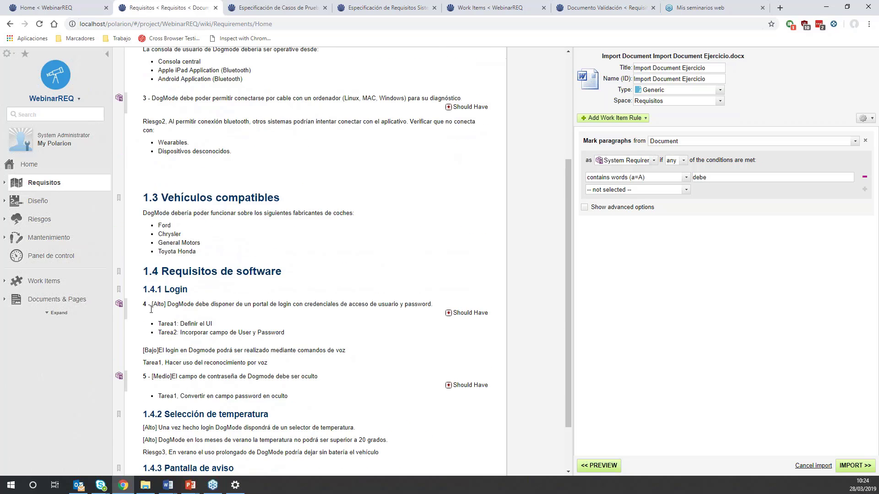
{"action": "scroll", "coordinate": [149, 256], "scroll_direction": "up", "scroll_amount": 5}
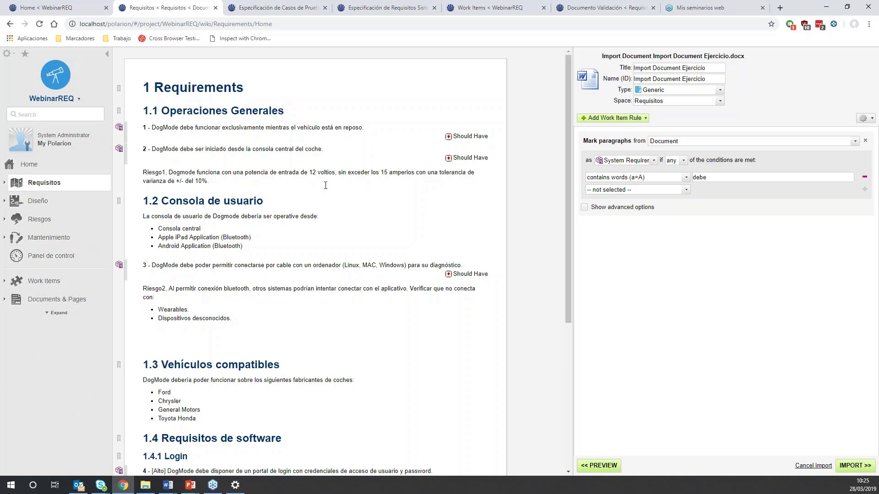
{"action": "scroll", "coordinate": [318, 189], "scroll_direction": "down", "scroll_amount": 3}
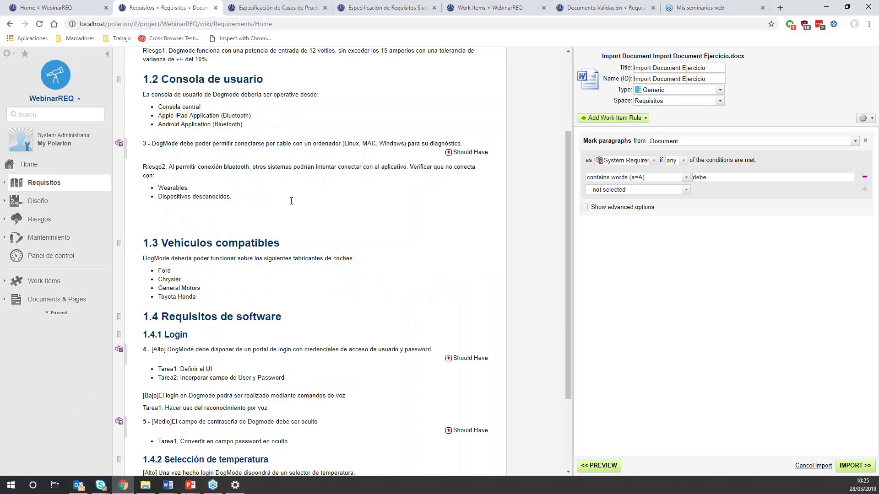
{"action": "scroll", "coordinate": [259, 209], "scroll_direction": "down", "scroll_amount": 3}
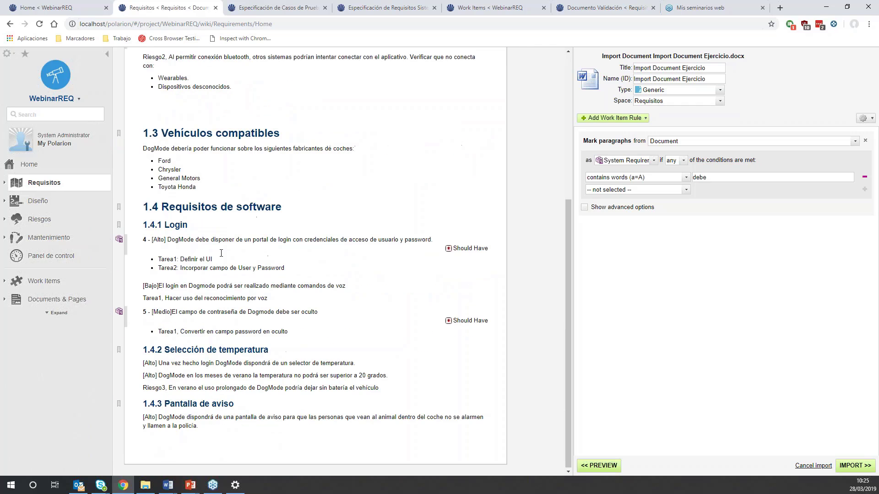
{"action": "left_click_drag", "start_coordinate": [166, 239], "coordinate": [152, 238]}
{"action": "left_click", "coordinate": [167, 240]}
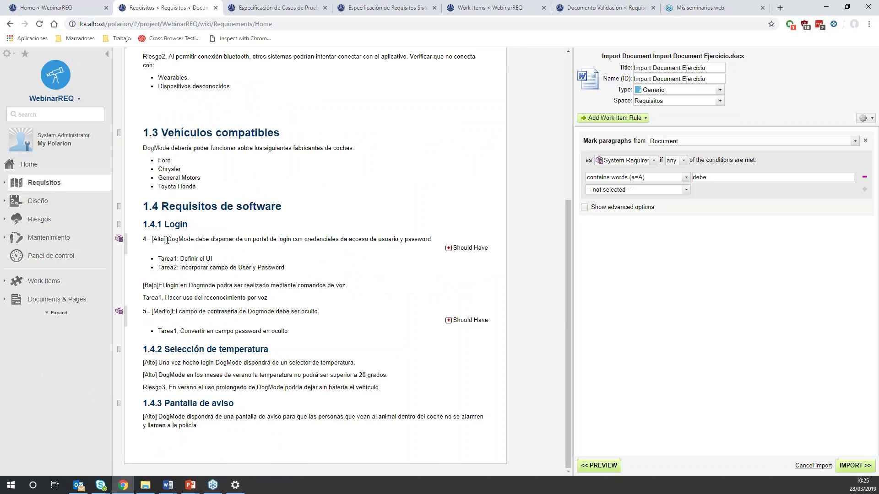
{"action": "double_click", "coordinate": [155, 389]}
{"action": "scroll", "coordinate": [551, 279], "scroll_direction": "up", "scroll_amount": 5}
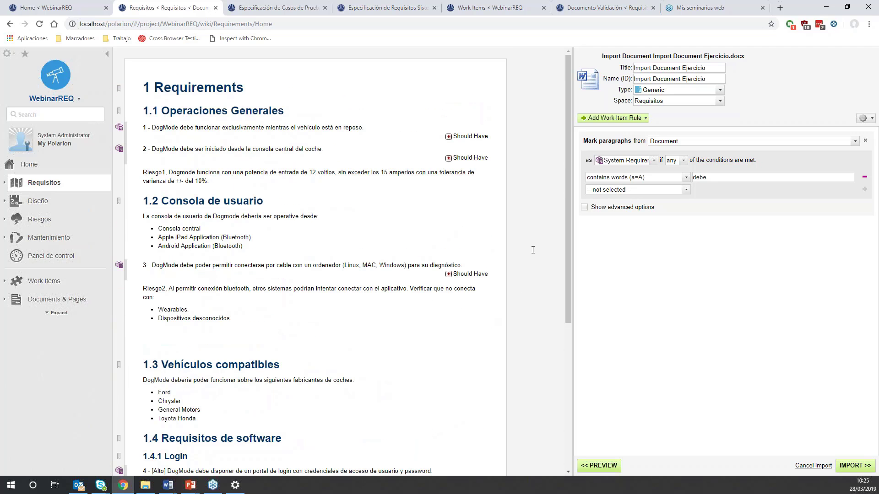
- Load the predefined import configuration EjercicioImport and review its work item rules
{"action": "left_click", "coordinate": [862, 120]}
{"action": "left_click", "coordinate": [863, 119]}
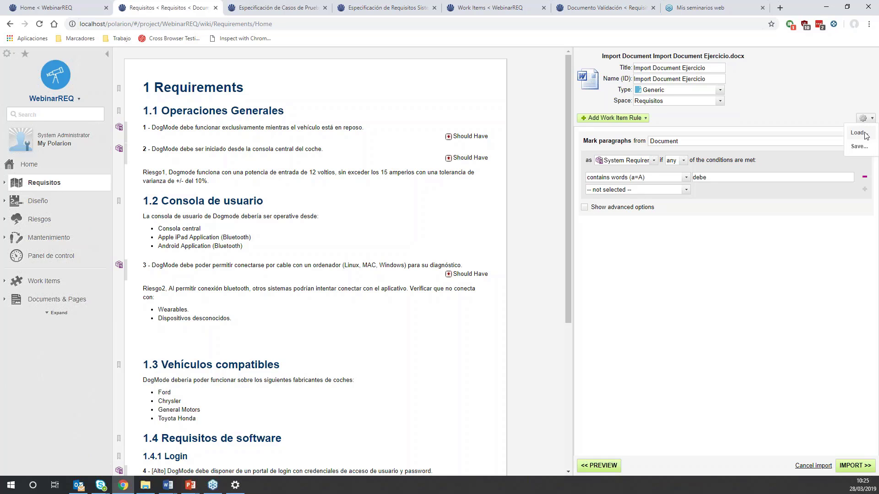
{"action": "left_click", "coordinate": [867, 136]}
{"action": "left_click", "coordinate": [262, 122]}
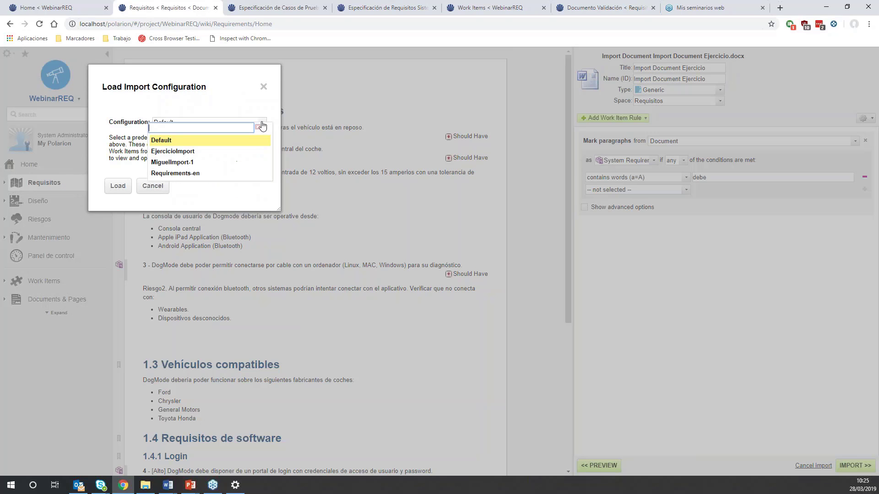
{"action": "left_click", "coordinate": [198, 157]}
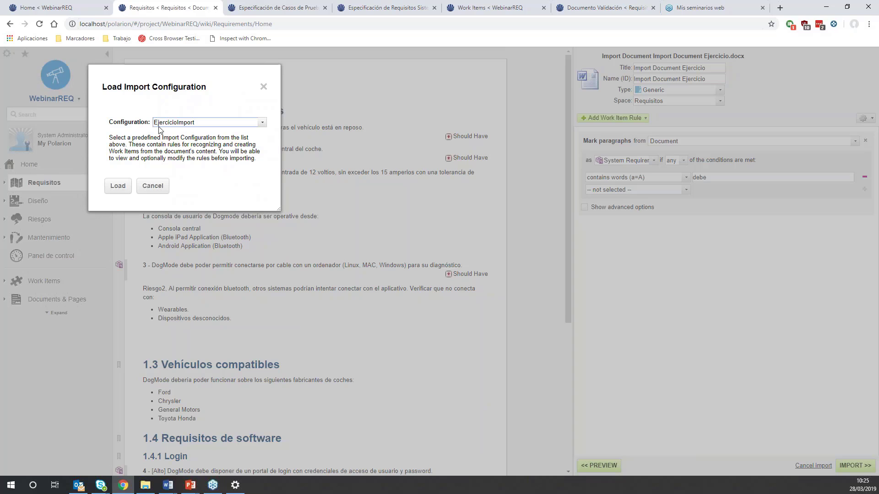
{"action": "left_click", "coordinate": [118, 185]}
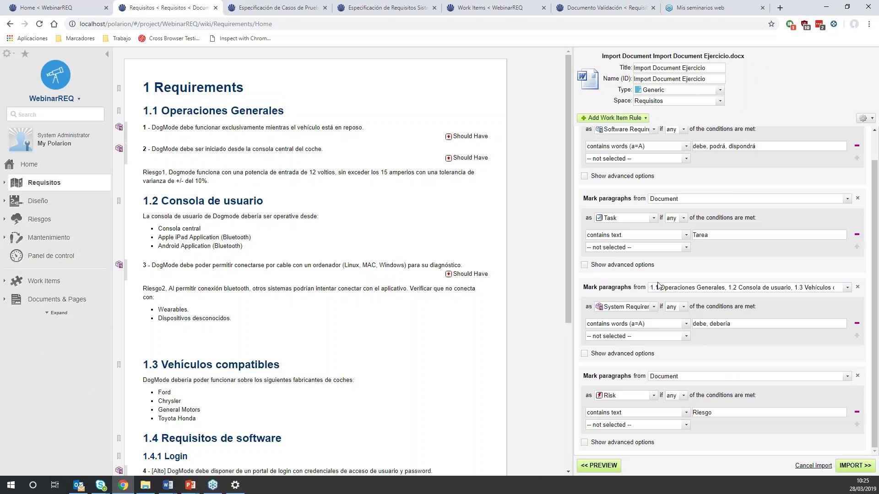
{"action": "scroll", "coordinate": [693, 192], "scroll_direction": "up", "scroll_amount": 2}
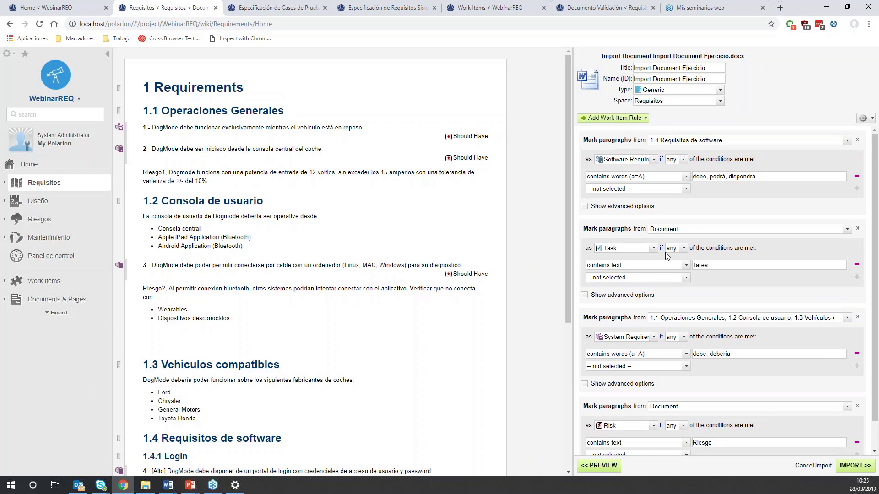
{"action": "scroll", "coordinate": [666, 251], "scroll_direction": "down", "scroll_amount": 2}
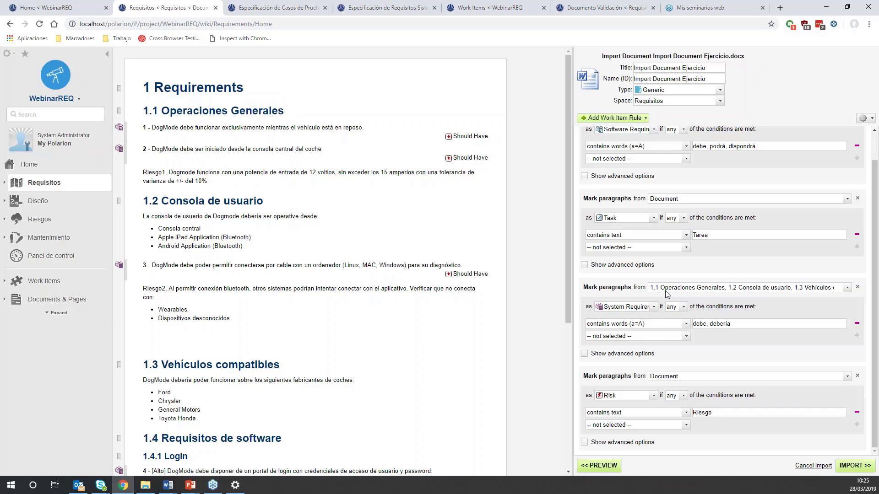
- Refresh the import preview with the loaded rules and check the paragraphs marked as requirements, risks and tasks
{"action": "left_click", "coordinate": [608, 467]}
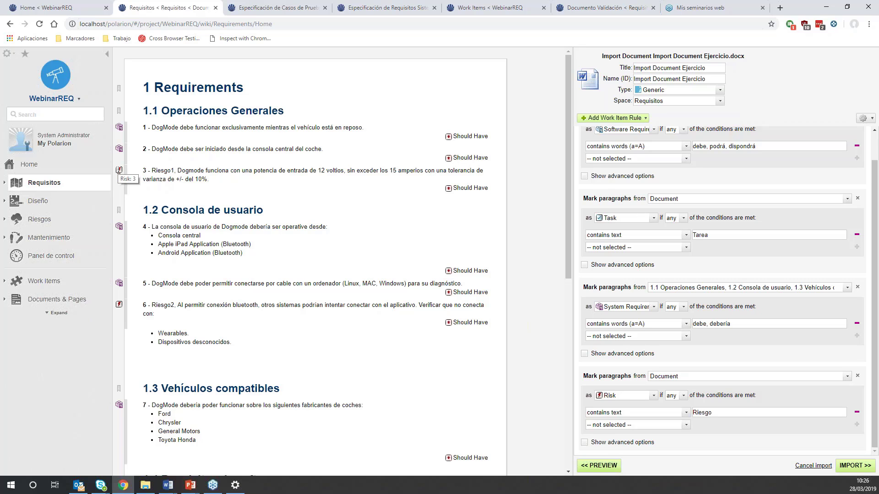
{"action": "scroll", "coordinate": [169, 232], "scroll_direction": "down", "scroll_amount": 5}
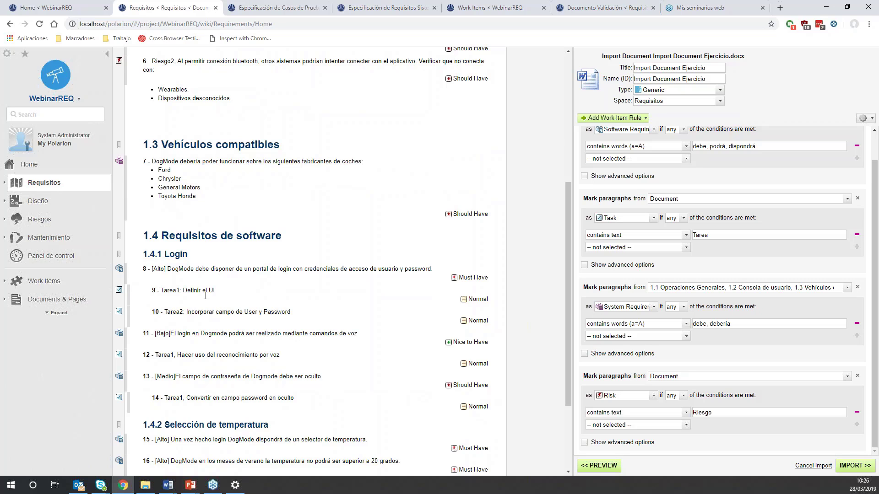
{"action": "scroll", "coordinate": [206, 288], "scroll_direction": "up", "scroll_amount": 5}
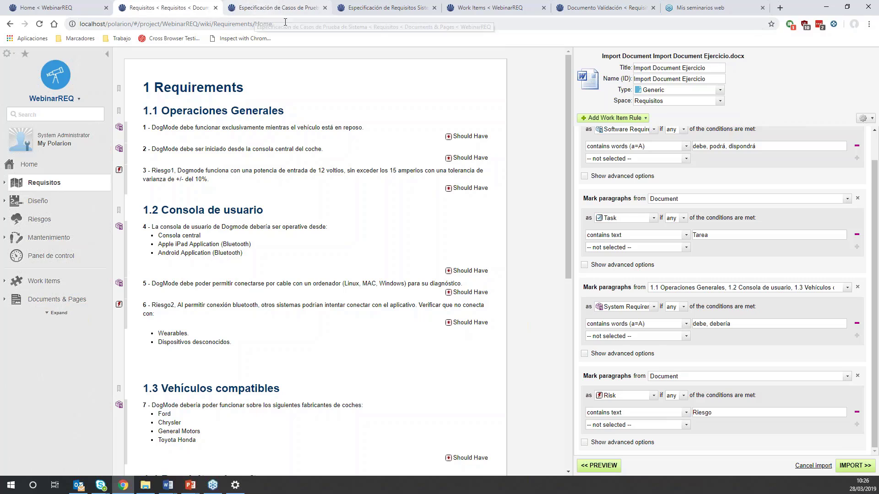
- Discard the Word import and open the Especificación de Requisitos Sistema document from the Requisitos space
{"action": "left_click", "coordinate": [388, 9]}
{"action": "left_click_drag", "start_coordinate": [388, 9], "coordinate": [283, 15]}
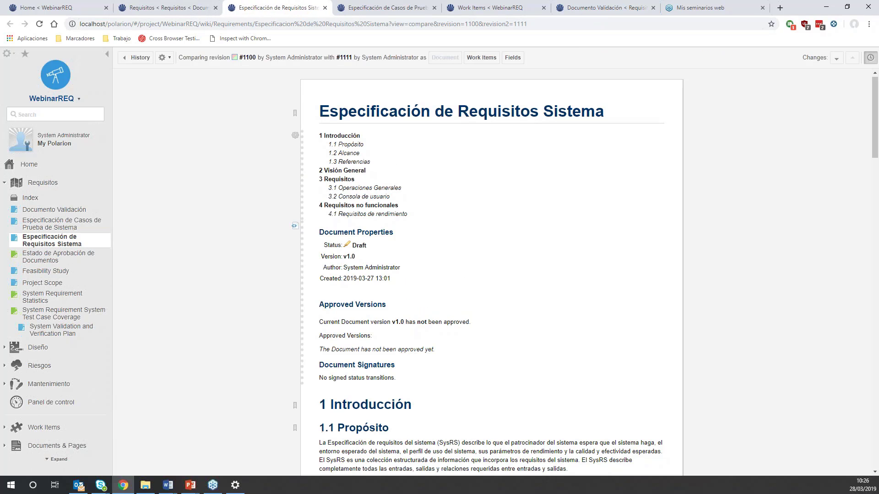
{"action": "scroll", "coordinate": [451, 167], "scroll_direction": "down", "scroll_amount": 3}
{"action": "left_click", "coordinate": [207, 6]}
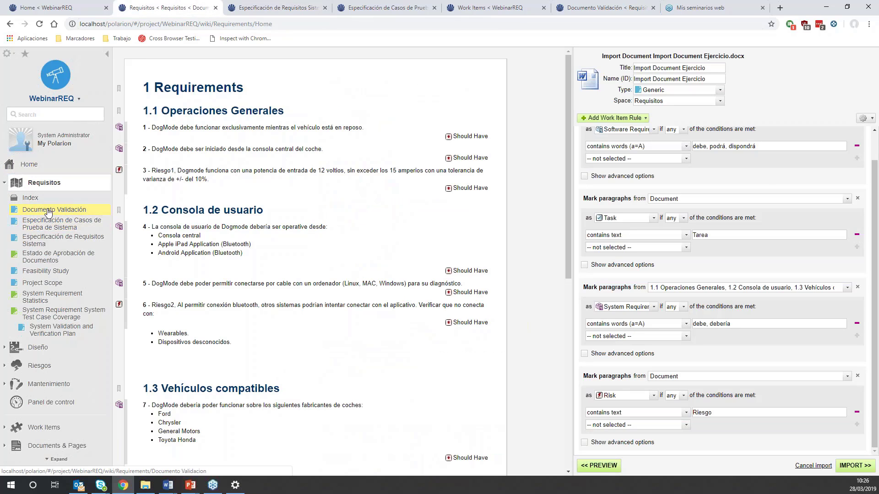
{"action": "left_click", "coordinate": [57, 241]}
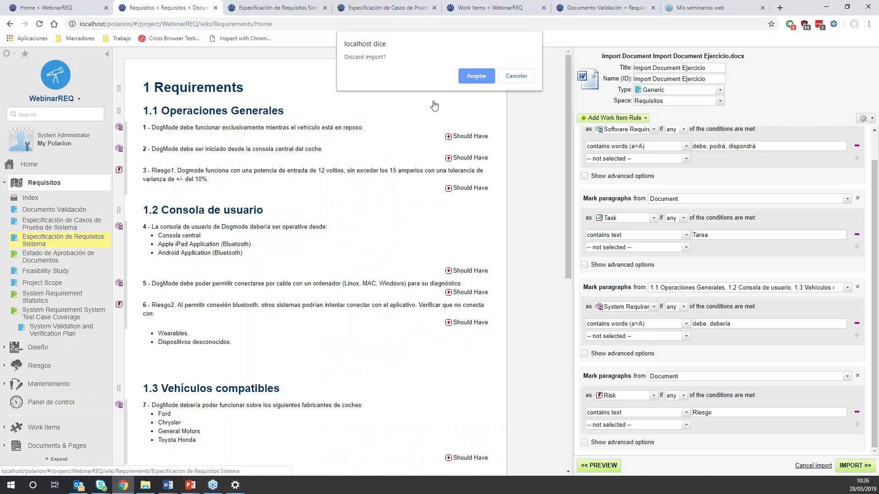
{"action": "left_click", "coordinate": [473, 75]}
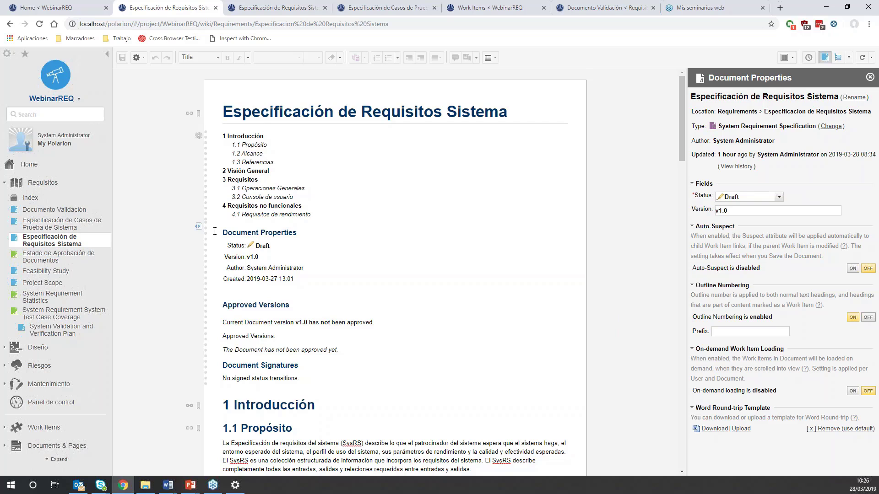
- Examine the document from its introduction through to the requirements in section 3.1 Operaciones Generales
{"action": "scroll", "coordinate": [216, 231], "scroll_direction": "down", "scroll_amount": 3}
{"action": "scroll", "coordinate": [217, 231], "scroll_direction": "up", "scroll_amount": 3}
{"action": "scroll", "coordinate": [266, 226], "scroll_direction": "down", "scroll_amount": 3}
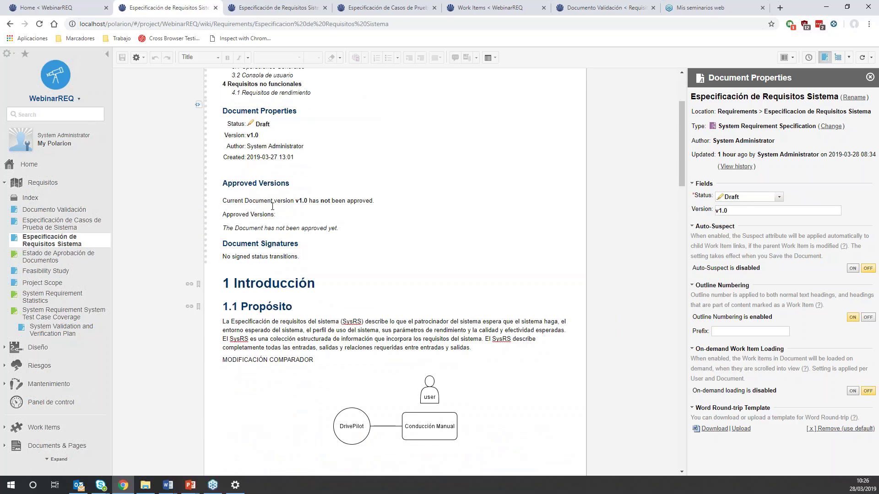
{"action": "scroll", "coordinate": [273, 206], "scroll_direction": "down", "scroll_amount": 3}
{"action": "scroll", "coordinate": [266, 187], "scroll_direction": "down", "scroll_amount": 3}
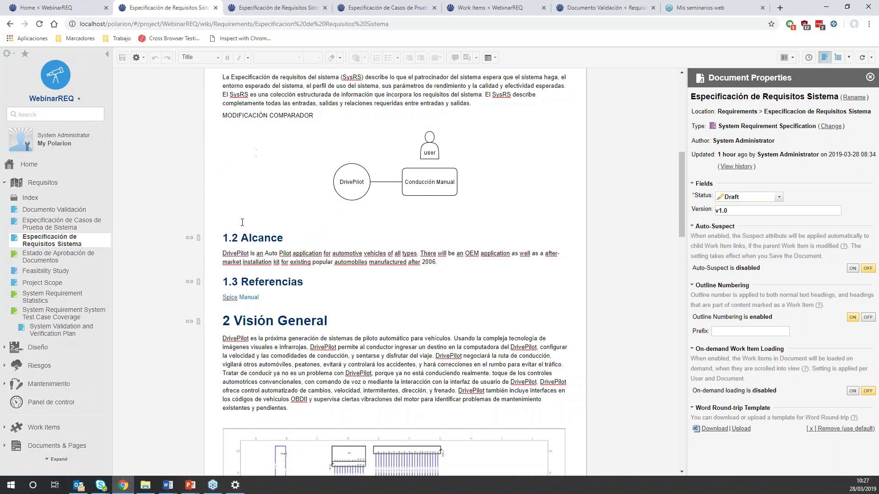
{"action": "scroll", "coordinate": [265, 201], "scroll_direction": "down", "scroll_amount": 3}
{"action": "scroll", "coordinate": [263, 204], "scroll_direction": "down", "scroll_amount": 10}
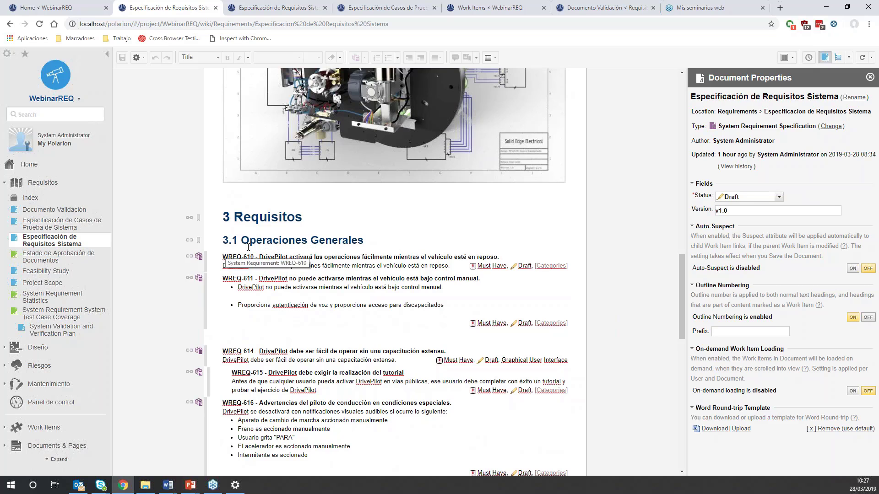
{"action": "left_click", "coordinate": [242, 259]}
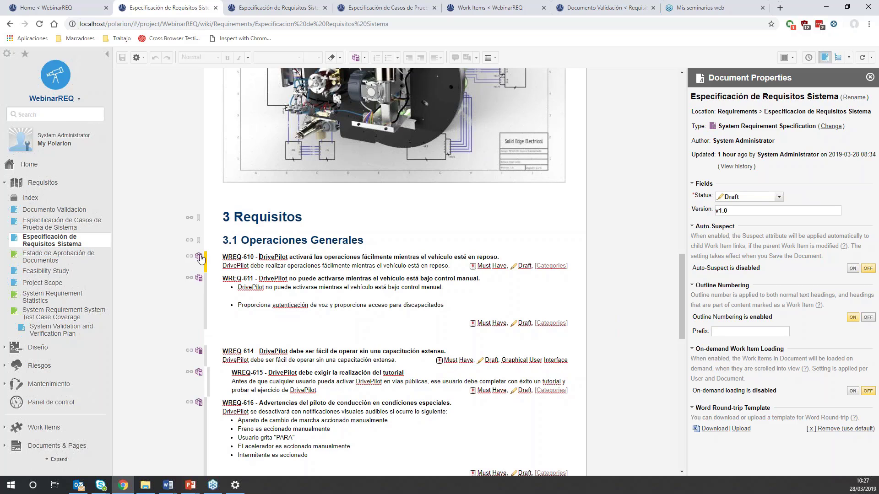
{"action": "left_click", "coordinate": [262, 303]}
{"action": "scroll", "coordinate": [262, 303], "scroll_direction": "down", "scroll_amount": 3}
{"action": "key", "text": "Down"}
{"action": "key", "text": "Down"}
{"action": "key", "text": "Down"}
{"action": "key", "text": "Down"}
{"action": "key", "text": "Down"}
{"action": "key", "text": "Down"}
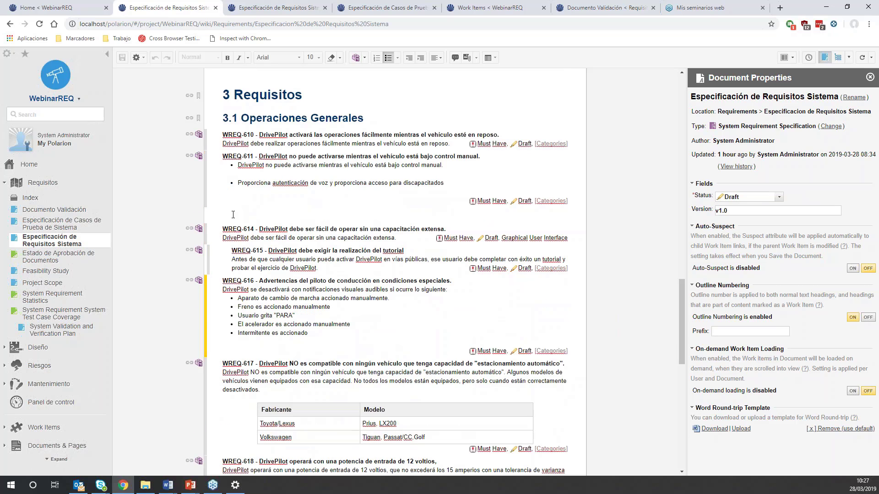
- Add a System Requirement below WREQ-611 titled "DrivePilot necesita un botón verde" with the description "descripción"
{"action": "left_click", "coordinate": [232, 216]}
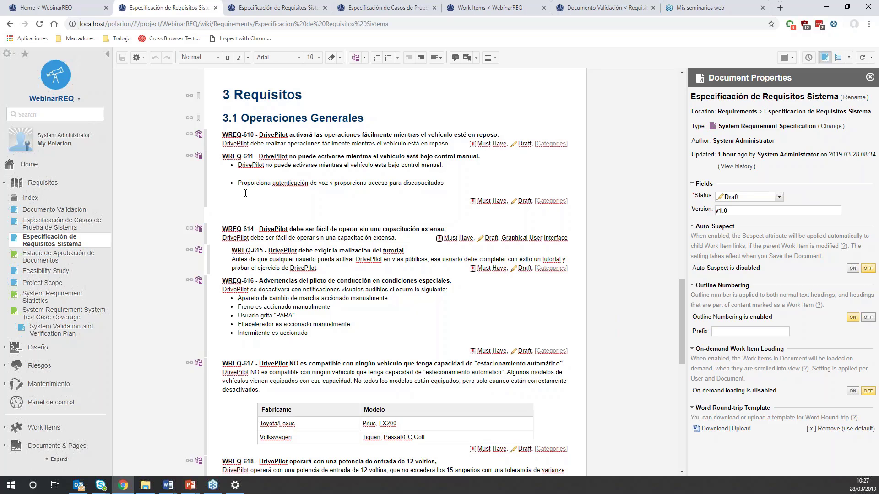
{"action": "scroll", "coordinate": [288, 170], "scroll_direction": "up", "scroll_amount": 3}
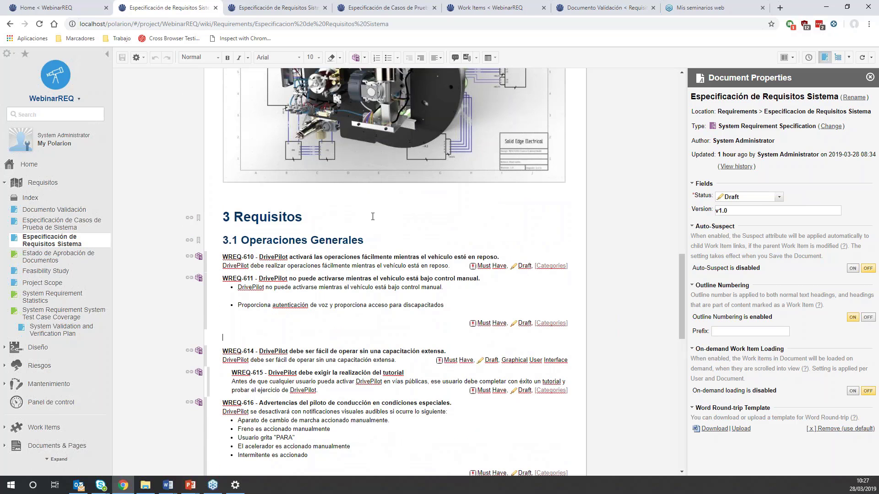
{"action": "scroll", "coordinate": [251, 337], "scroll_direction": "down", "scroll_amount": 3}
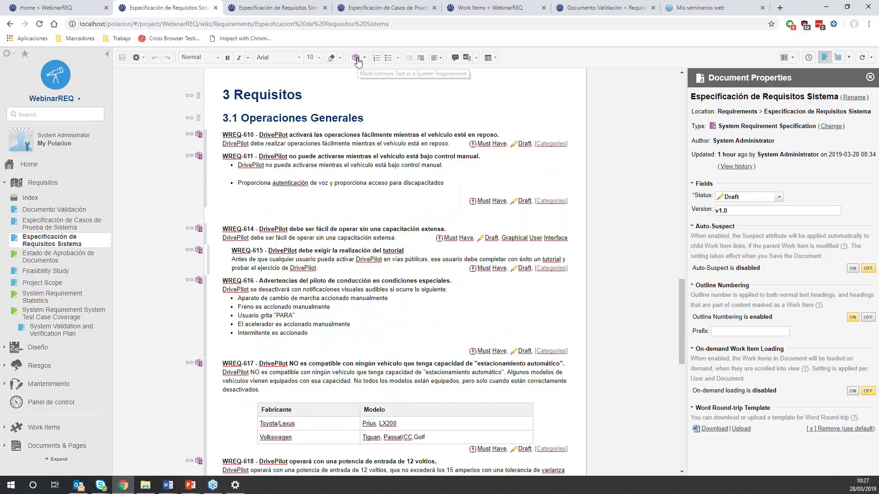
{"action": "left_click", "coordinate": [355, 60]}
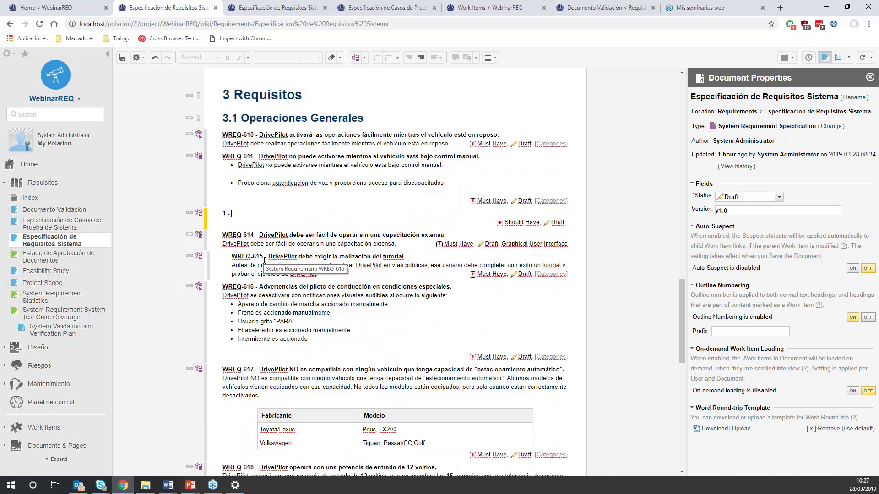
{"action": "type", "text": "Dri"}
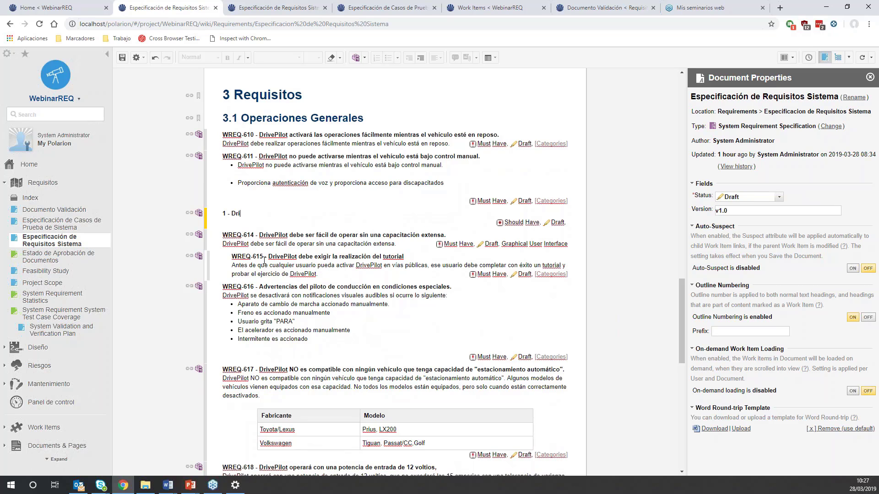
{"action": "type", "text": "ve Pilot necesita un botón verde"}
{"action": "key", "text": "Return"}
{"action": "type", "text": "descripcio"}
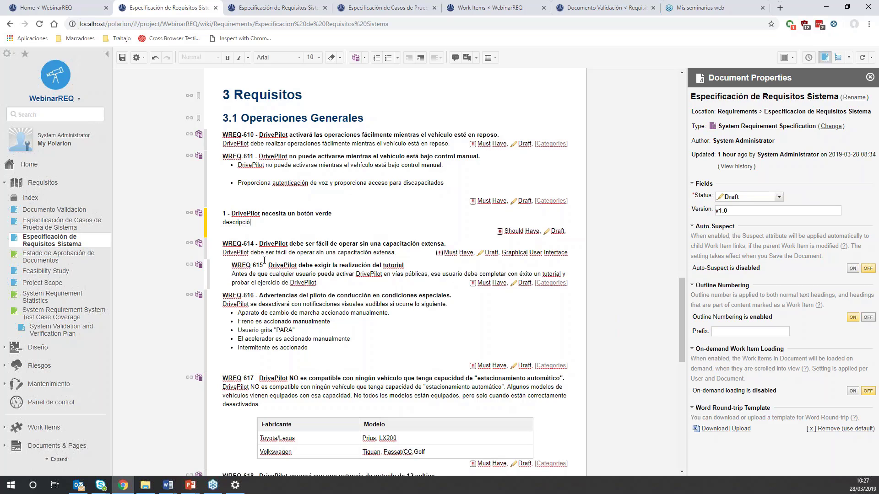
{"action": "key", "text": "BackSpace"}
{"action": "type", "text": "ón"}
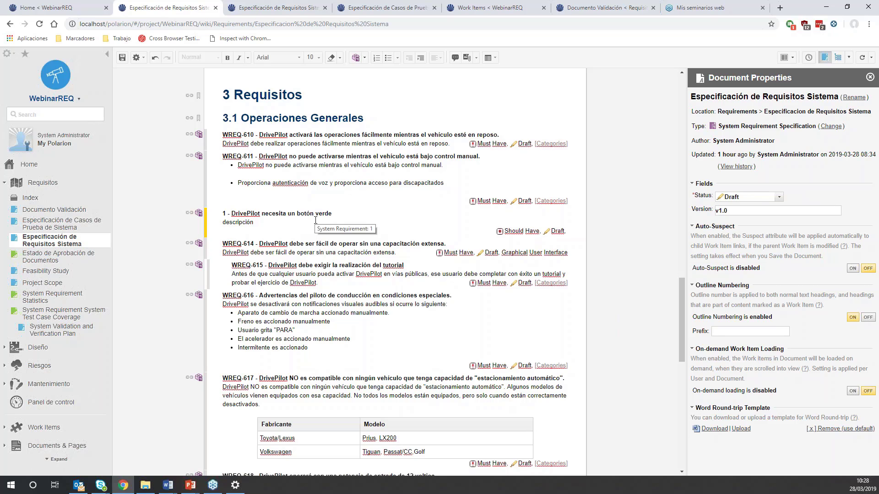
- Add a nested System Requirement "Elemento Anidado" with the description "Descripción" under the botón verde requirement, and save the document
{"action": "key", "text": "Return"}
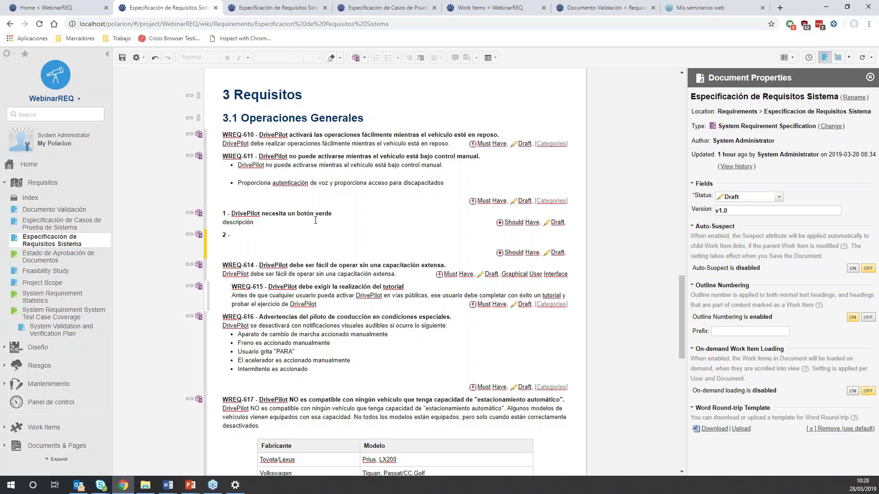
{"action": "key", "text": "Tab"}
{"action": "type", "text": "Elemento Anidado"}
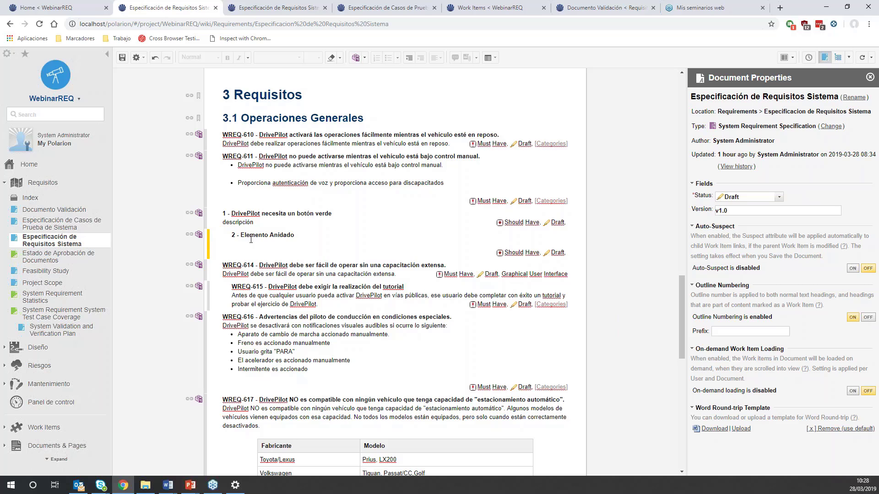
{"action": "key", "text": "Return"}
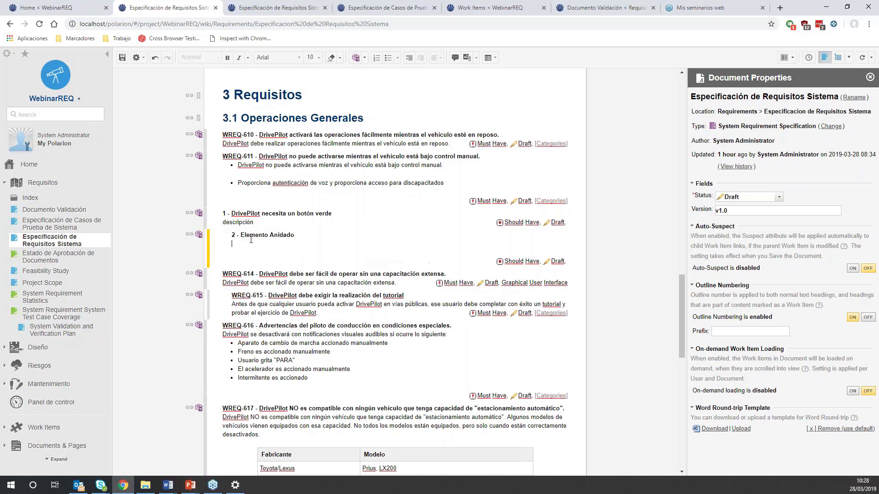
{"action": "type", "text": "Descripción"}
{"action": "left_click", "coordinate": [121, 58]}
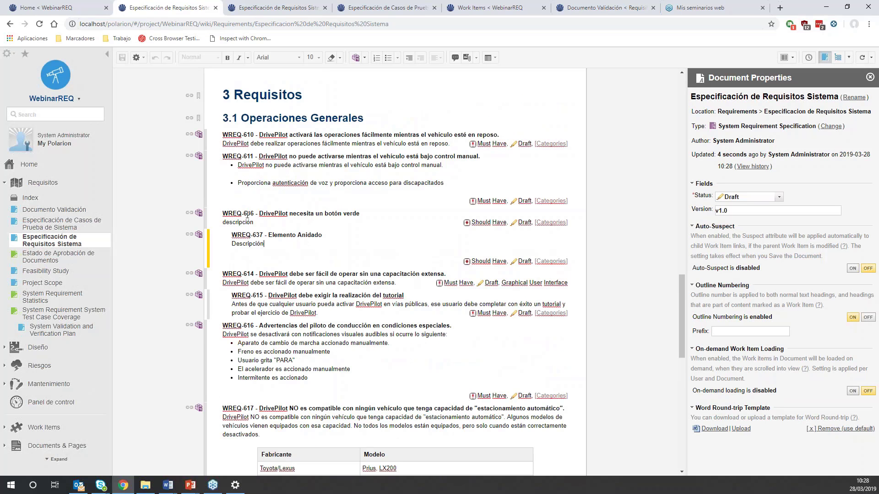
- Review the work item properties and links of the new botón verde requirement, WREQ-614 and WREQ-616
{"action": "left_click", "coordinate": [248, 214]}
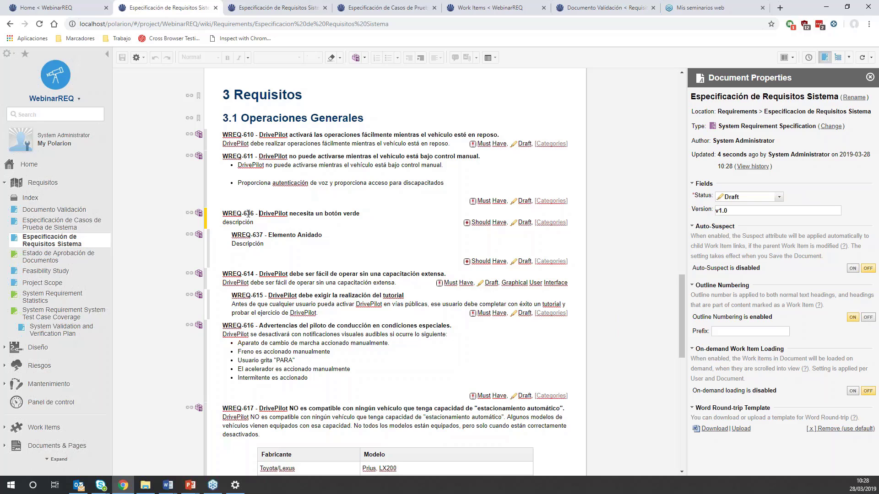
{"action": "left_click", "coordinate": [792, 58]}
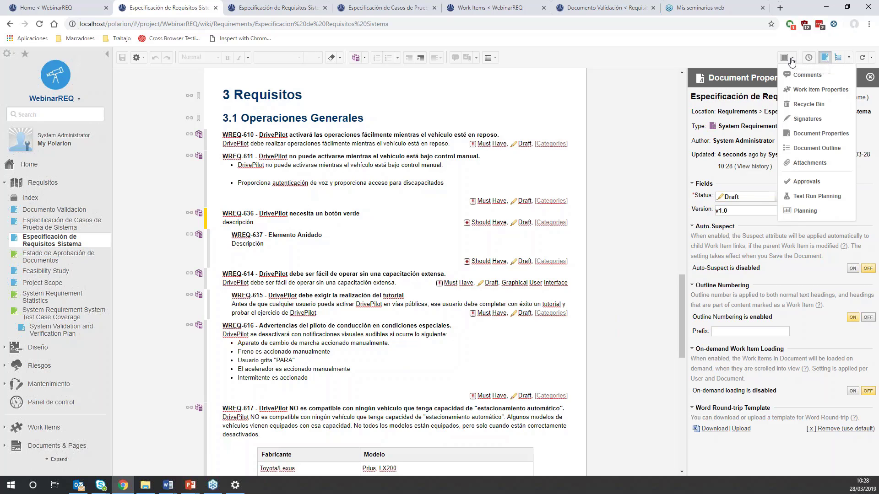
{"action": "left_click", "coordinate": [811, 89]}
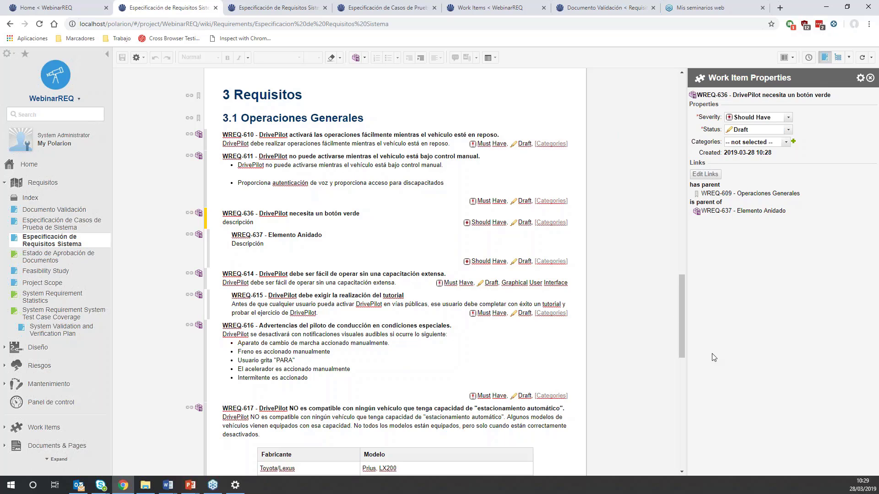
{"action": "left_click", "coordinate": [301, 275]}
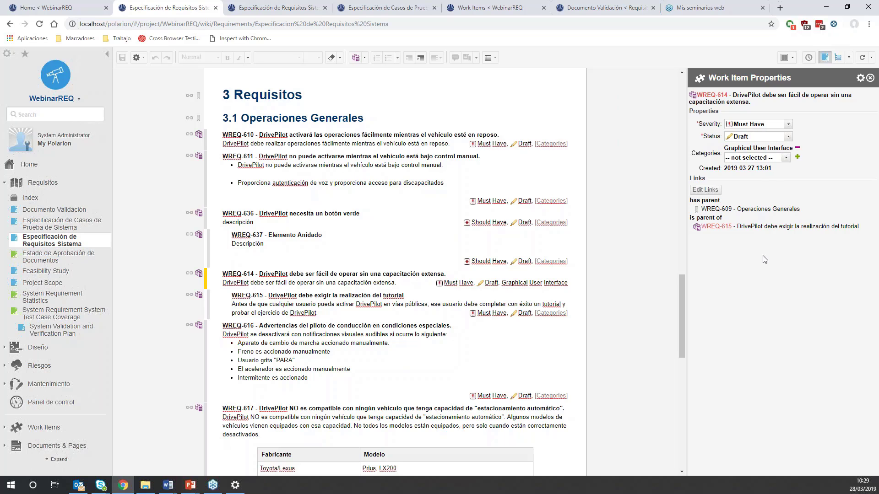
{"action": "left_click", "coordinate": [409, 342]}
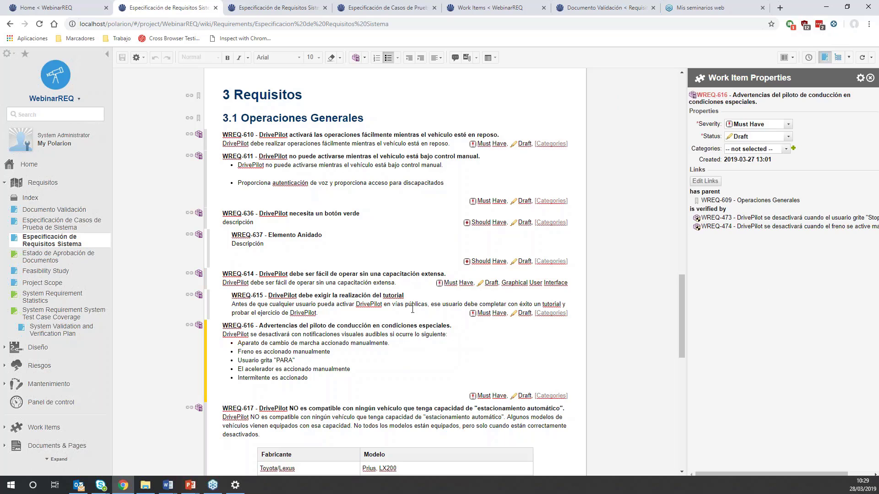
- Apply the Send to Review action in the document's properties and save the document
{"action": "left_click", "coordinate": [788, 59]}
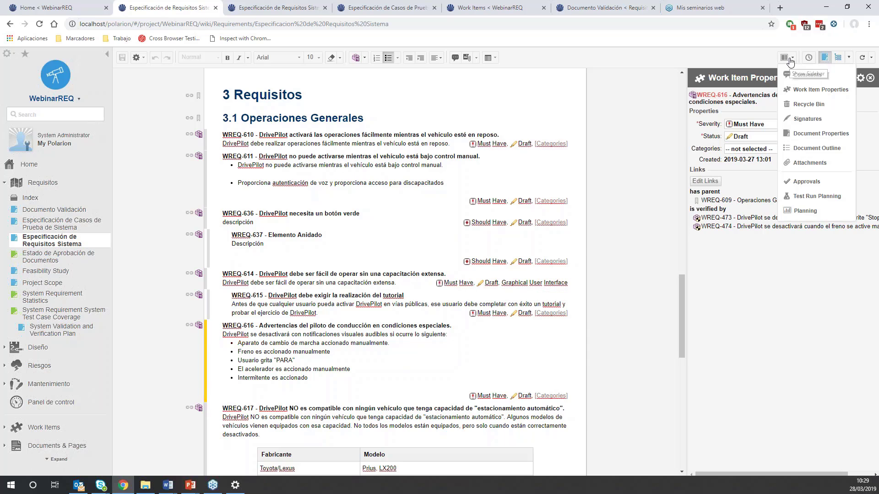
{"action": "left_click", "coordinate": [806, 133]}
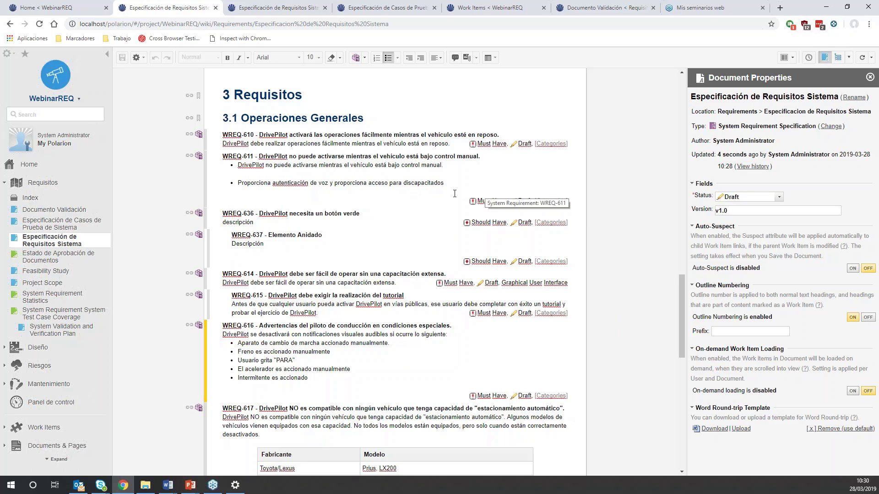
{"action": "left_click", "coordinate": [779, 198]}
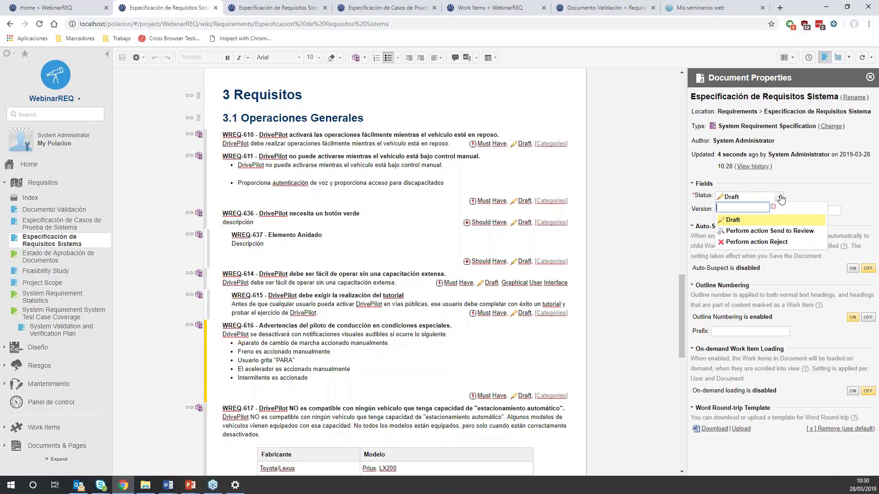
{"action": "left_click", "coordinate": [767, 232]}
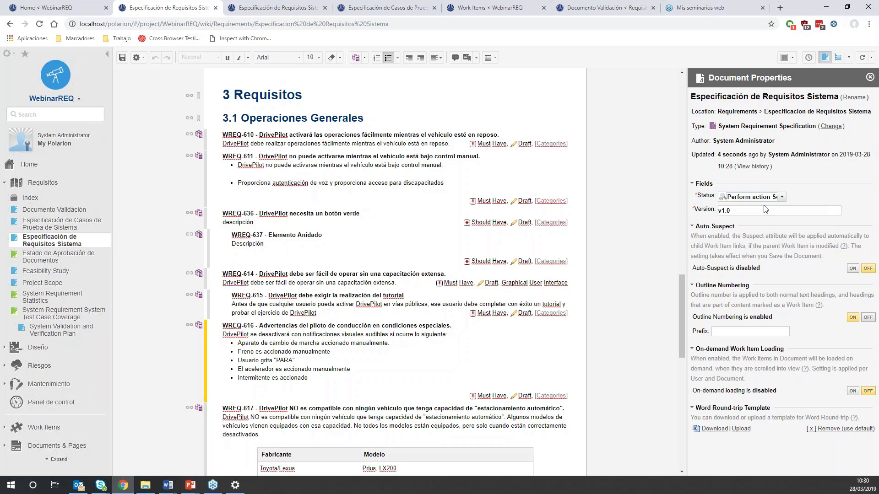
{"action": "left_click", "coordinate": [123, 59]}
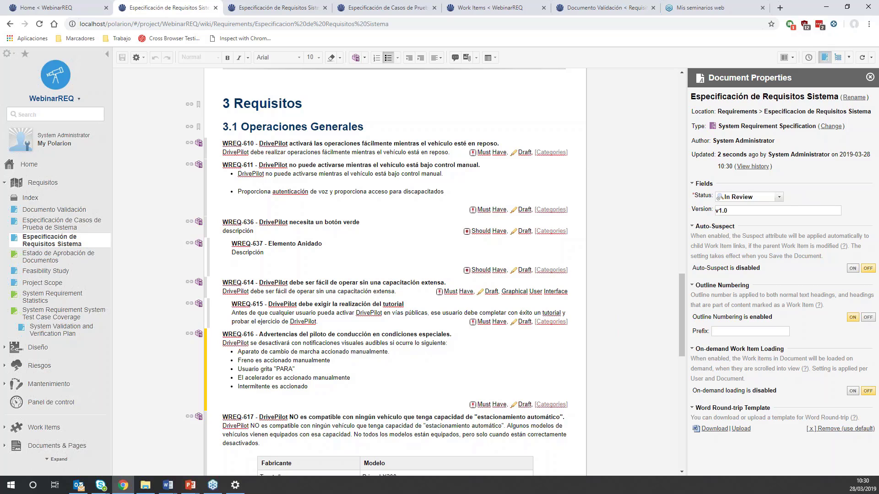
- Sign the Mark Reviewed status change in the document's signatures and add the signature comment "Revisado"
{"action": "left_click", "coordinate": [780, 198]}
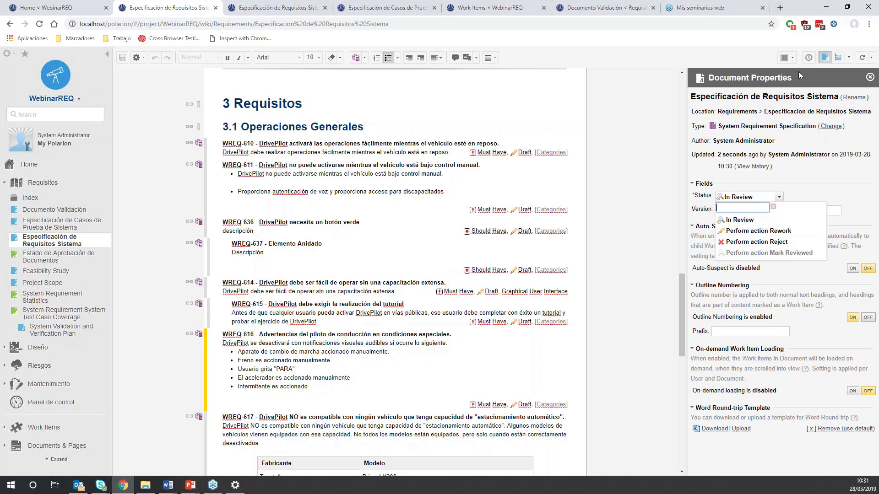
{"action": "left_click", "coordinate": [793, 59]}
{"action": "left_click", "coordinate": [808, 119]}
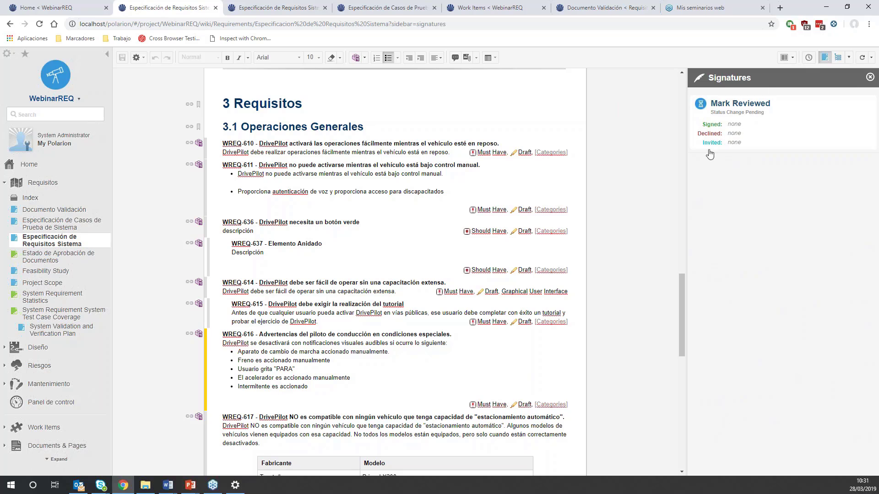
{"action": "left_click", "coordinate": [752, 105]}
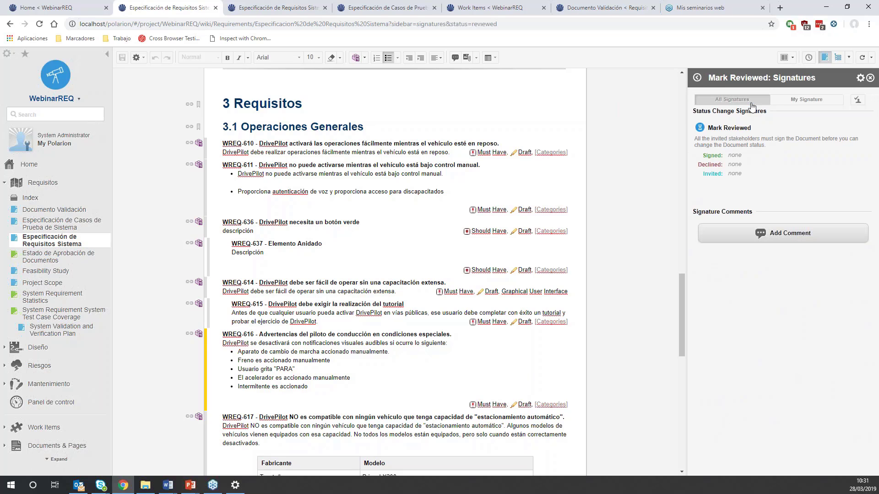
{"action": "left_click", "coordinate": [787, 103]}
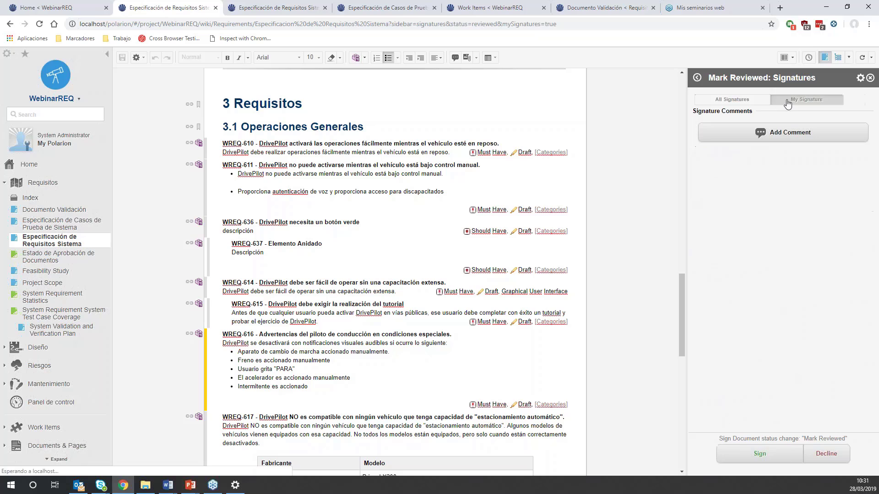
{"action": "left_click", "coordinate": [770, 460]}
{"action": "type", "text": "R"}
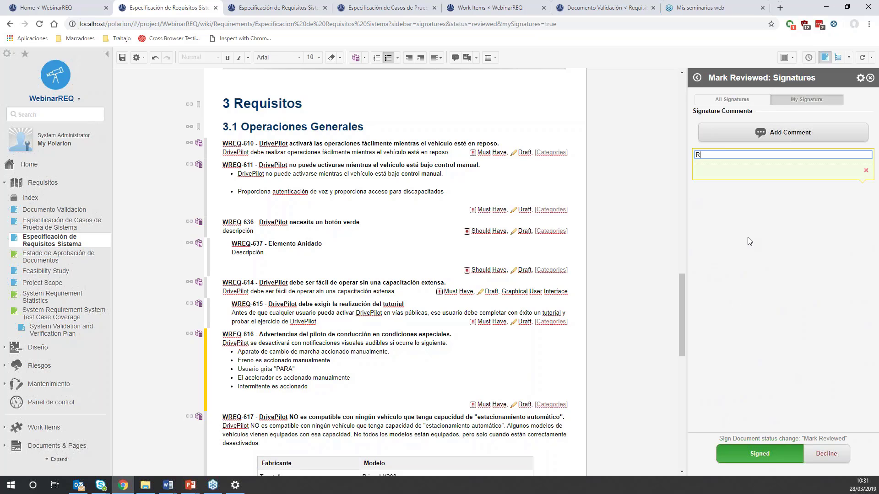
{"action": "type", "text": "evisado"}
- Save the document and authenticate the signature with the account's user name and password
{"action": "left_click", "coordinate": [121, 57]}
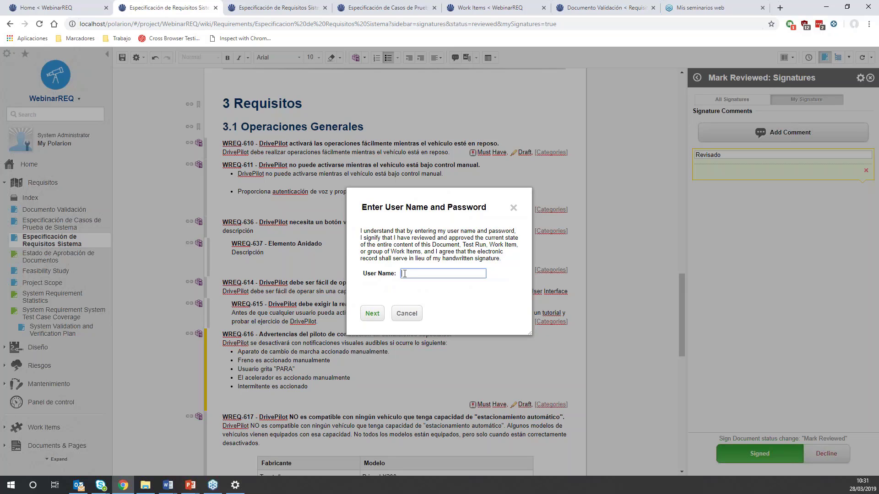
{"action": "type", "text": "admin"}
{"action": "left_click", "coordinate": [375, 318]}
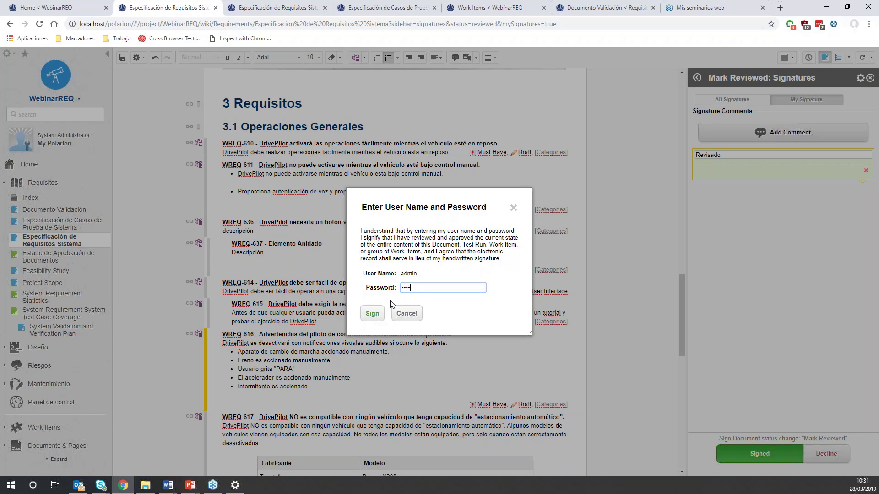
{"action": "left_click", "coordinate": [372, 315]}
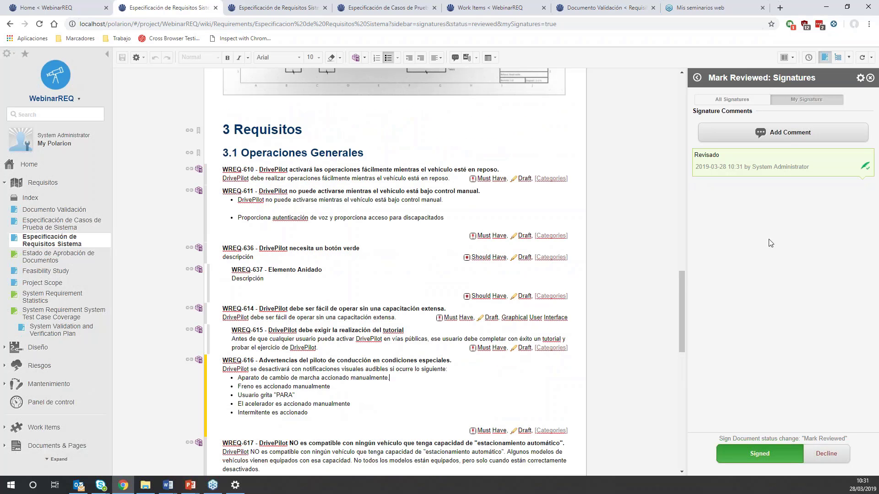
- Review all Mark Reviewed signatures, the document's available status actions and the Estado de Aprobación de Documentos report
{"action": "mouse_move", "coordinate": [741, 198]}
{"action": "left_click", "coordinate": [747, 101]}
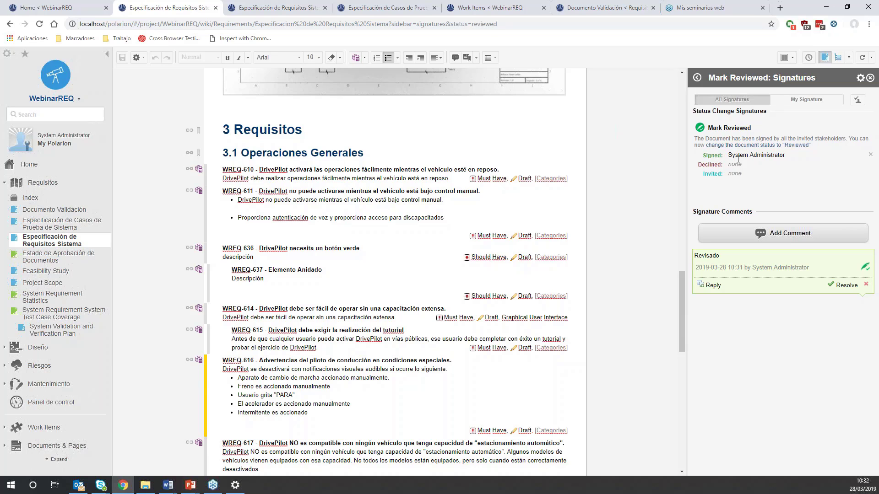
{"action": "mouse_move", "coordinate": [769, 155]}
{"action": "left_click", "coordinate": [785, 58]}
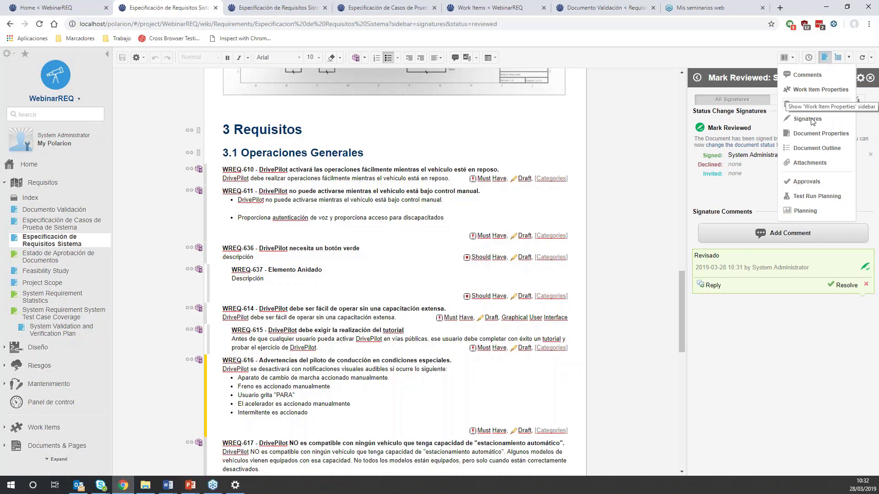
{"action": "left_click", "coordinate": [819, 133]}
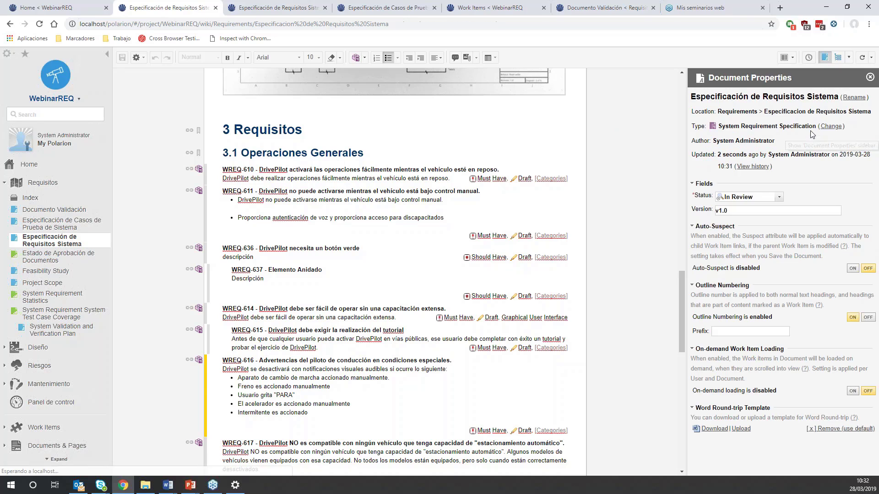
{"action": "left_click", "coordinate": [779, 197]}
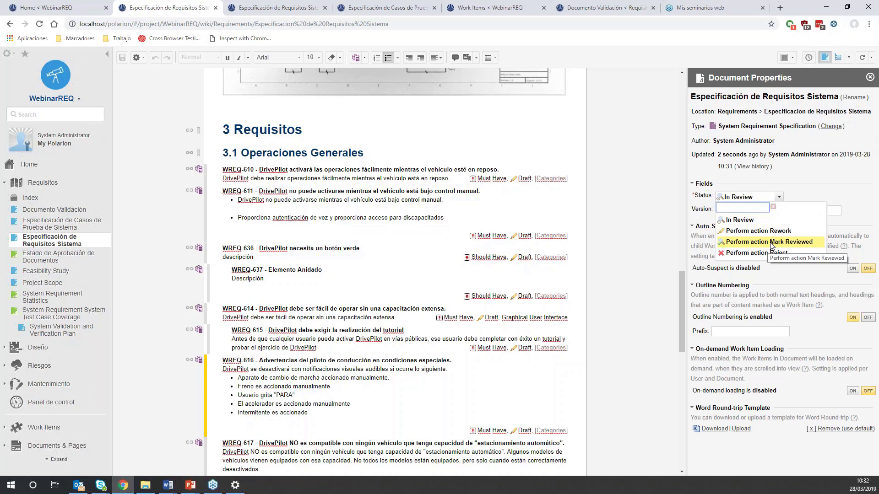
{"action": "left_click", "coordinate": [558, 200]}
{"action": "left_click", "coordinate": [630, 158]}
{"action": "left_click", "coordinate": [377, 191]}
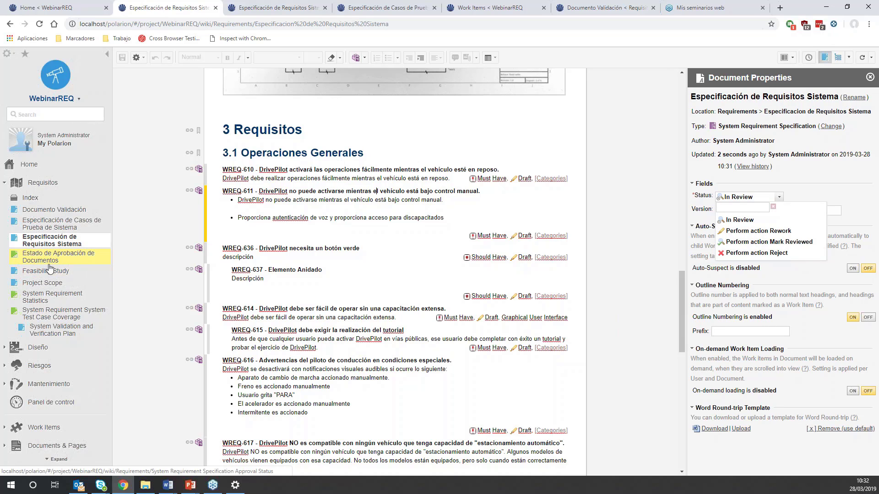
{"action": "left_click", "coordinate": [46, 264]}
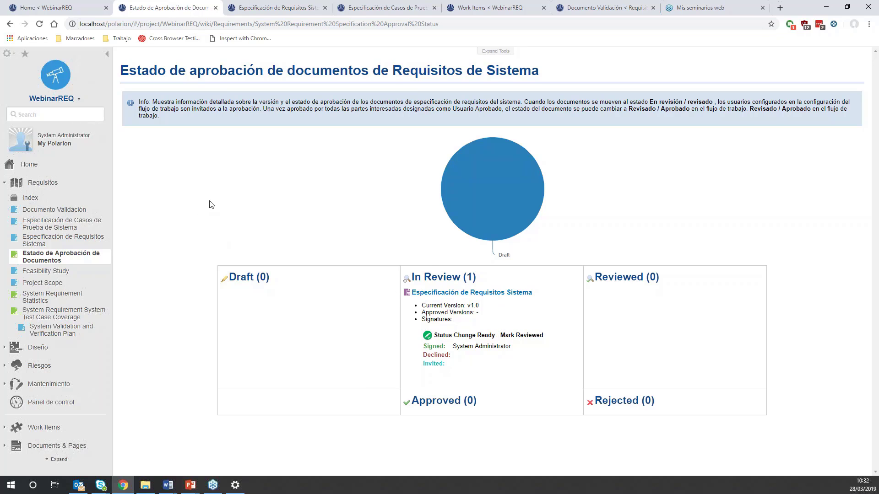
- Apply the Mark Reviewed action to Especificación de Requisitos Sistema and save the document
{"action": "left_click", "coordinate": [78, 241]}
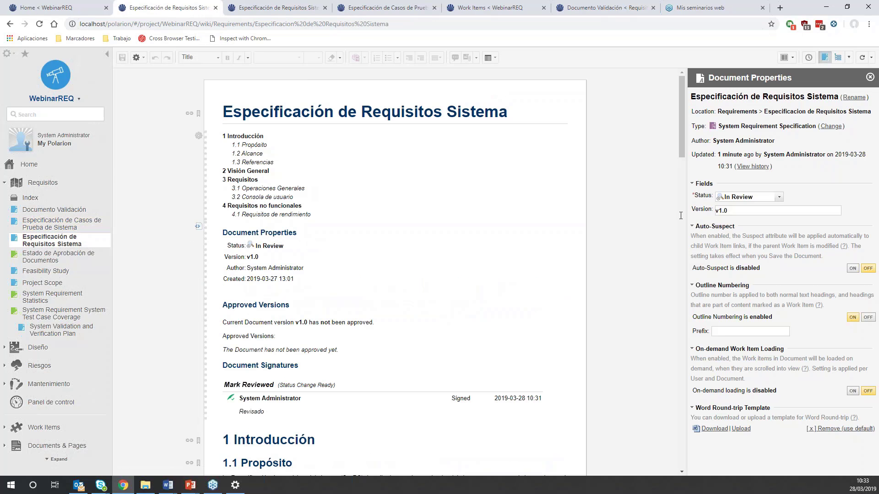
{"action": "left_click", "coordinate": [778, 198]}
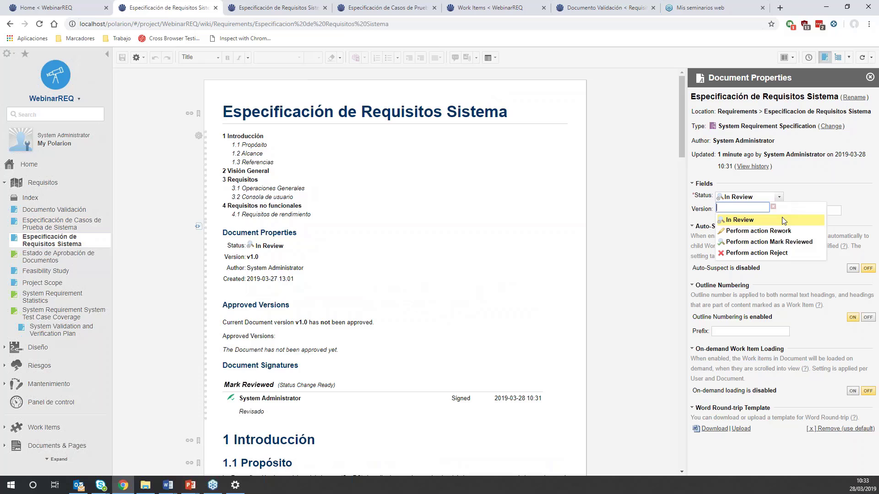
{"action": "left_click", "coordinate": [782, 242]}
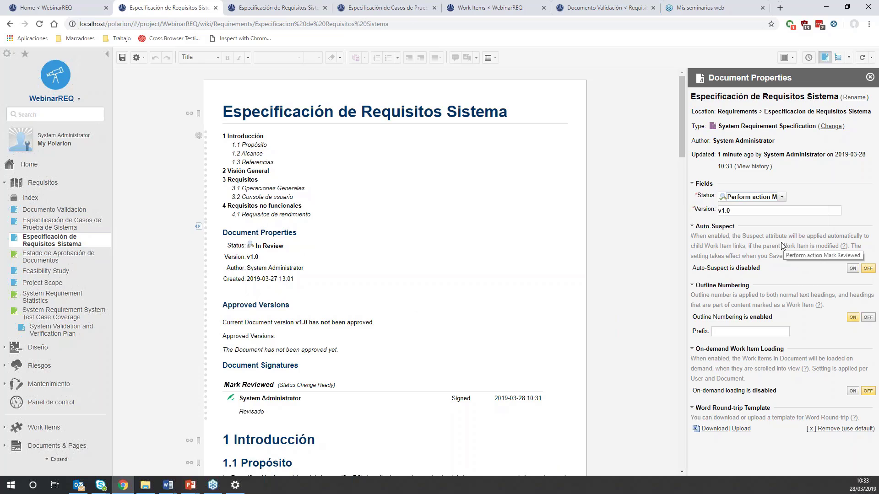
{"action": "left_click", "coordinate": [122, 57]}
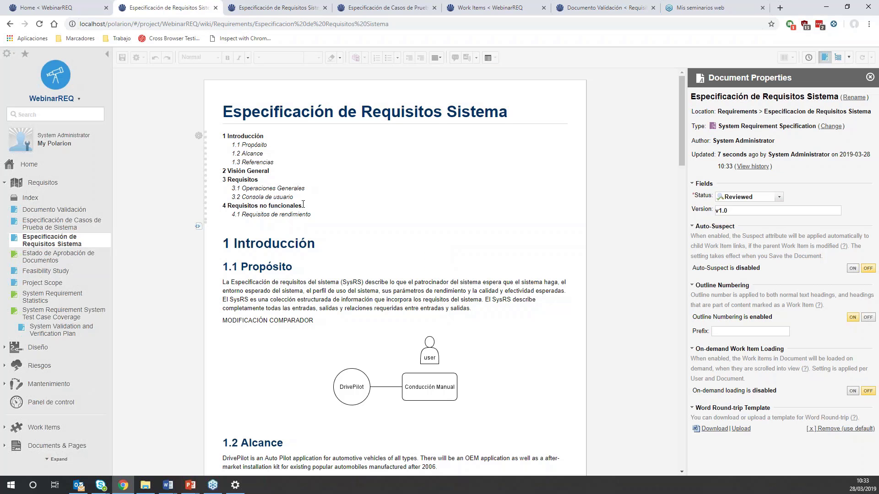
- Check the requirement statuses under 3.1 Operaciones Generales and the Estado de Aprobación de Documentos report
{"action": "scroll", "coordinate": [302, 206], "scroll_direction": "down", "scroll_amount": 11}
{"action": "scroll", "coordinate": [293, 201], "scroll_direction": "down", "scroll_amount": 8}
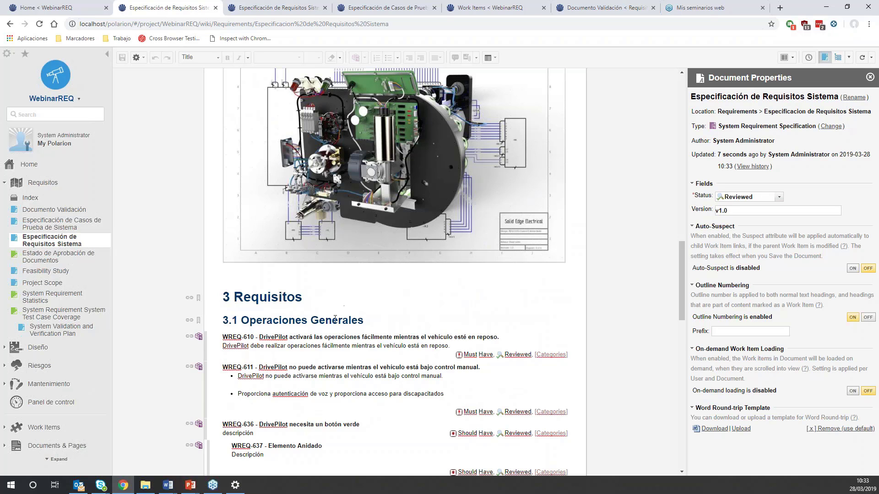
{"action": "scroll", "coordinate": [338, 307], "scroll_direction": "down", "scroll_amount": 3}
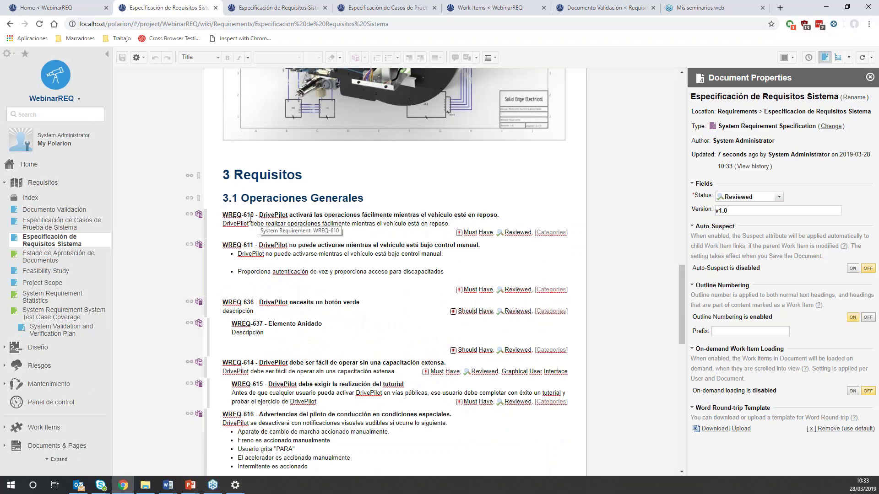
{"action": "scroll", "coordinate": [318, 248], "scroll_direction": "down", "scroll_amount": 3}
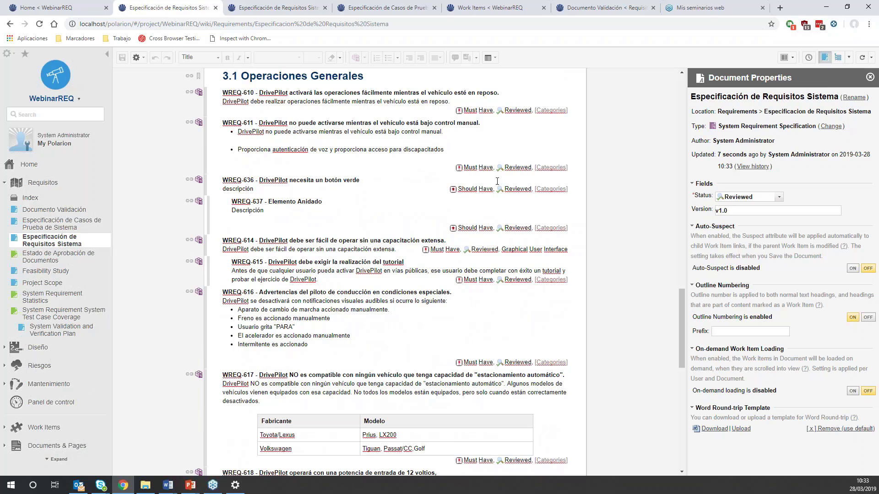
{"action": "left_click", "coordinate": [500, 109]}
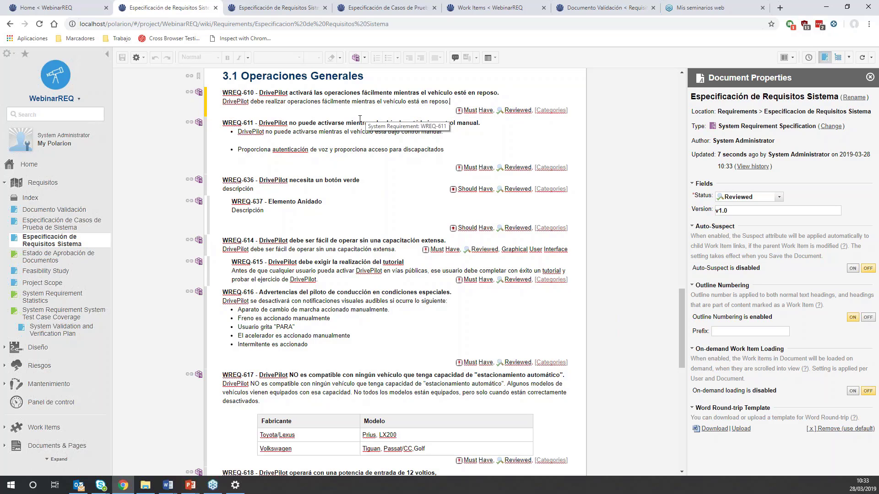
{"action": "left_click", "coordinate": [44, 260]}
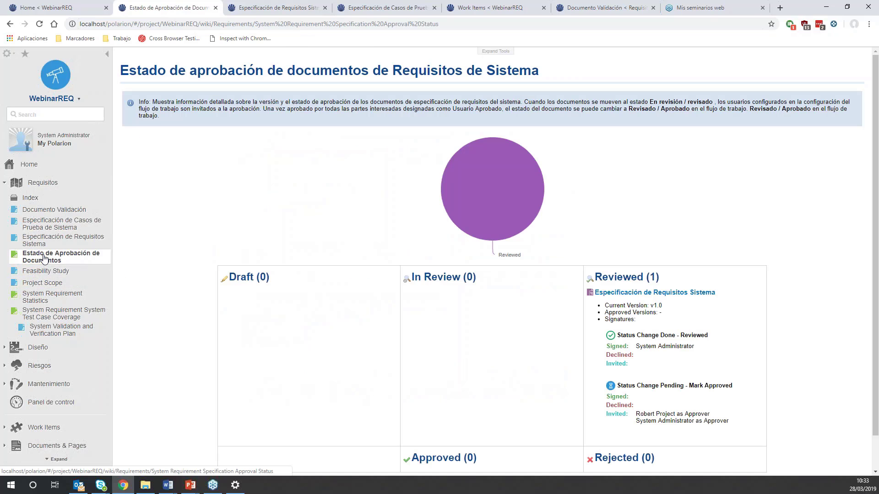
{"action": "mouse_move", "coordinate": [527, 191]}
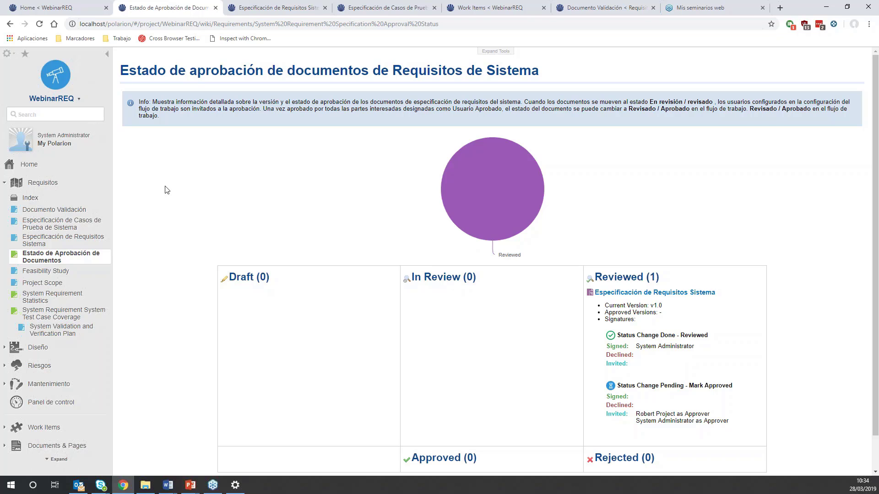
- Reopen Especificación de Requisitos Sistema and look through its available document operations, signatures and requirements
{"action": "left_click", "coordinate": [73, 242]}
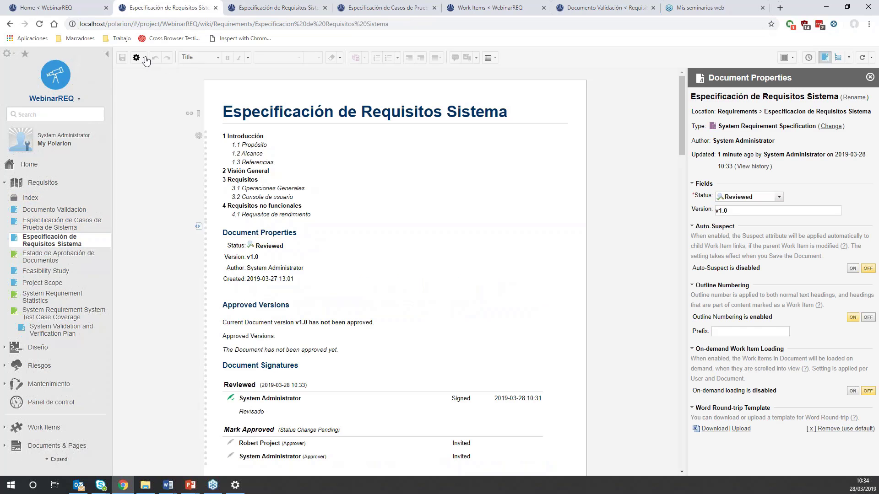
{"action": "left_click", "coordinate": [139, 59]}
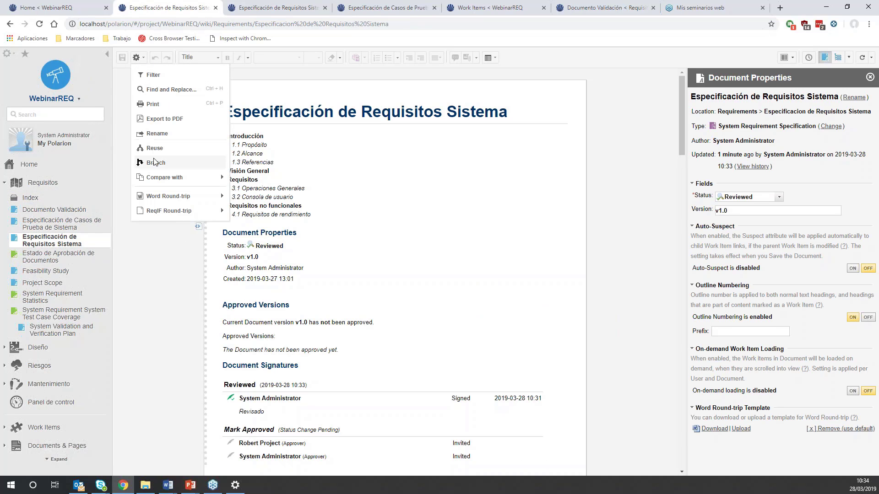
{"action": "left_click", "coordinate": [371, 202]}
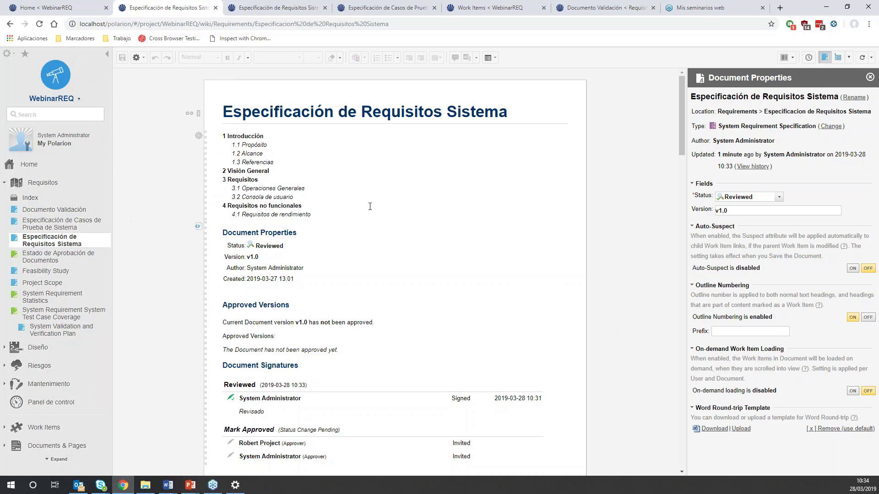
{"action": "scroll", "coordinate": [369, 206], "scroll_direction": "down", "scroll_amount": 8}
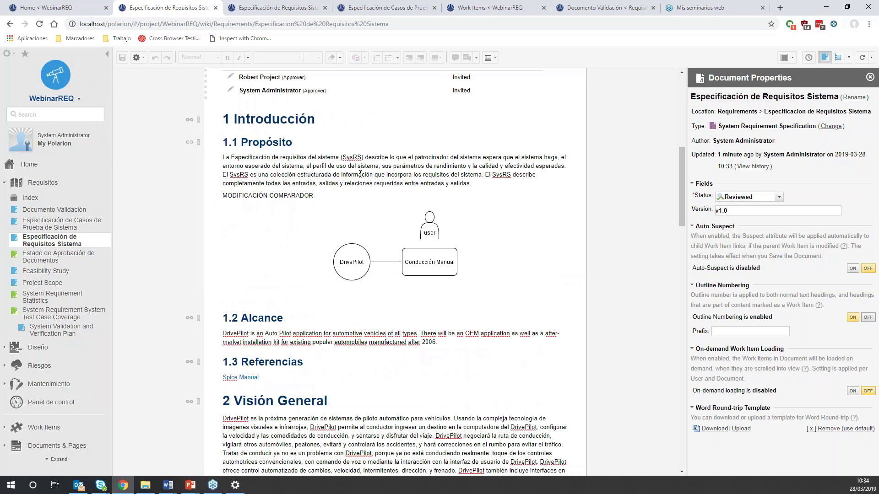
{"action": "scroll", "coordinate": [359, 179], "scroll_direction": "down", "scroll_amount": 3}
{"action": "scroll", "coordinate": [358, 161], "scroll_direction": "up", "scroll_amount": 8}
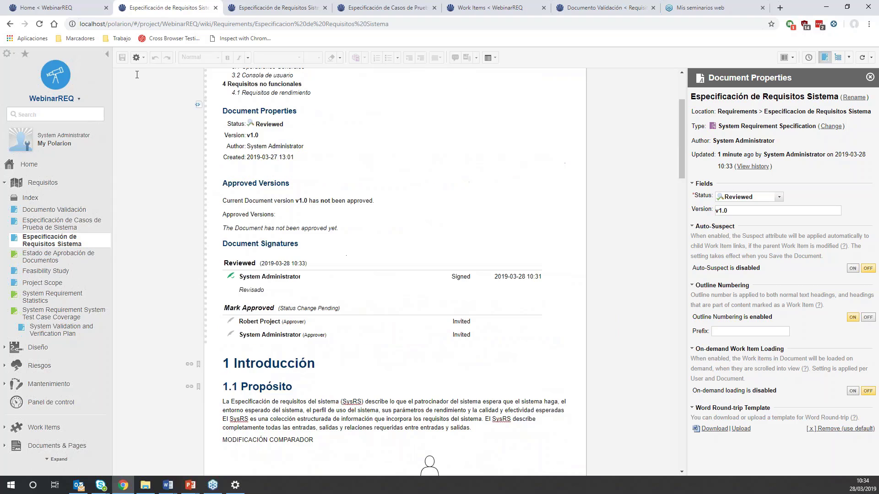
{"action": "left_click", "coordinate": [137, 58]}
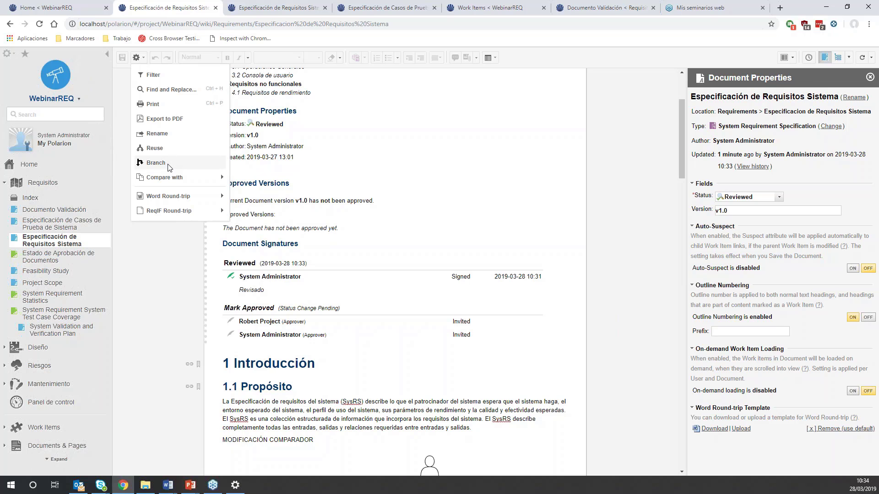
{"action": "scroll", "coordinate": [324, 308], "scroll_direction": "down", "scroll_amount": 18}
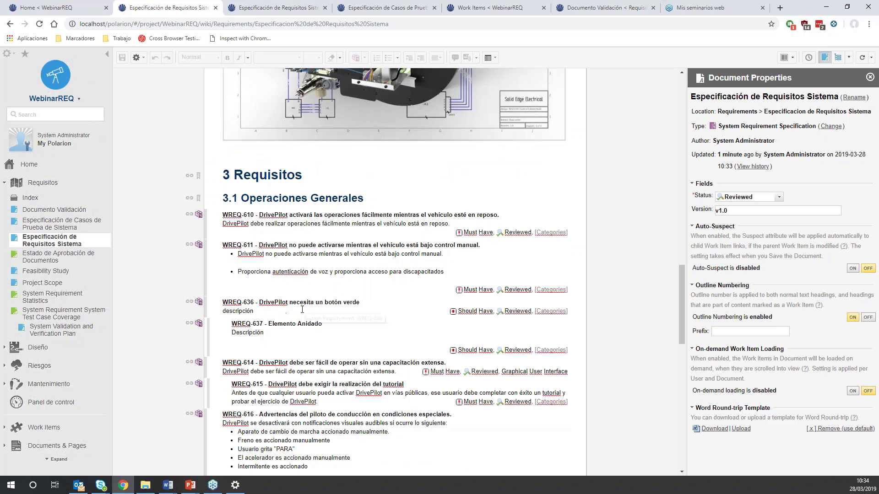
{"action": "scroll", "coordinate": [240, 298], "scroll_direction": "up", "scroll_amount": 5}
- Open the Word round-trip export of Especificación de Requisitos Sistema and go through the Review, Prioritization and Collaboration options
{"action": "left_click", "coordinate": [140, 61]}
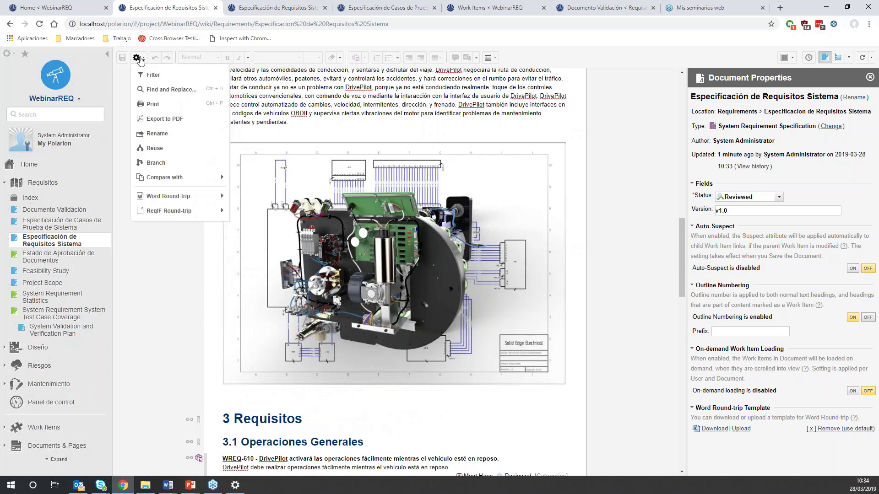
{"action": "mouse_move", "coordinate": [172, 200]}
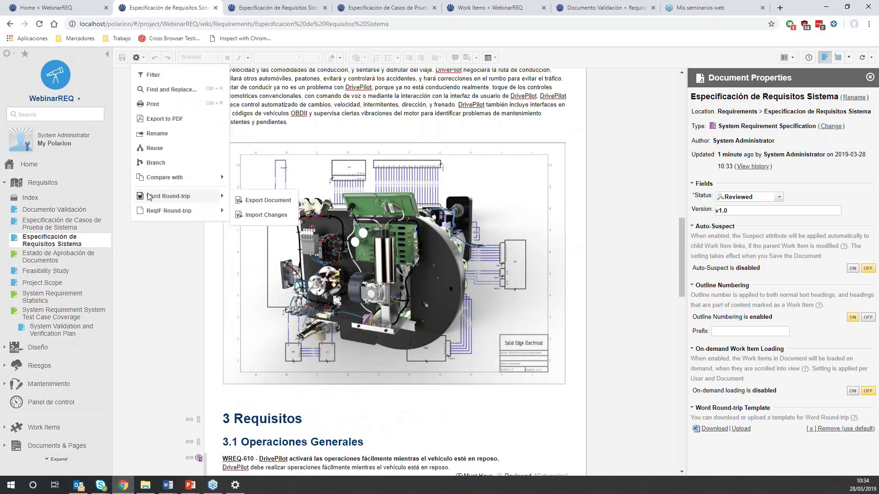
{"action": "left_click", "coordinate": [260, 205]}
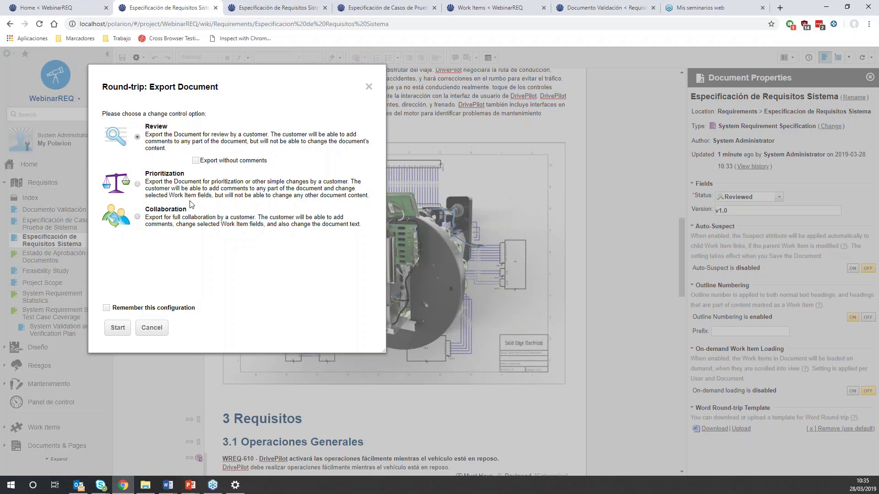
{"action": "left_click", "coordinate": [138, 184]}
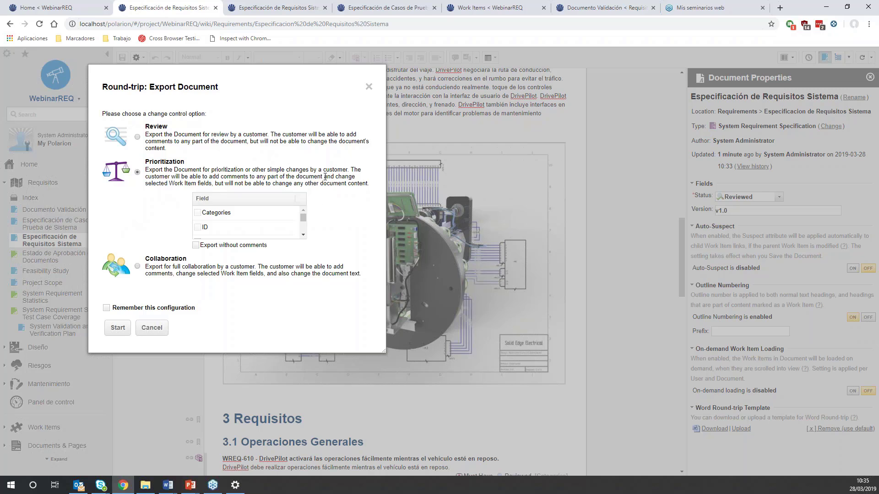
{"action": "left_click", "coordinate": [138, 266]}
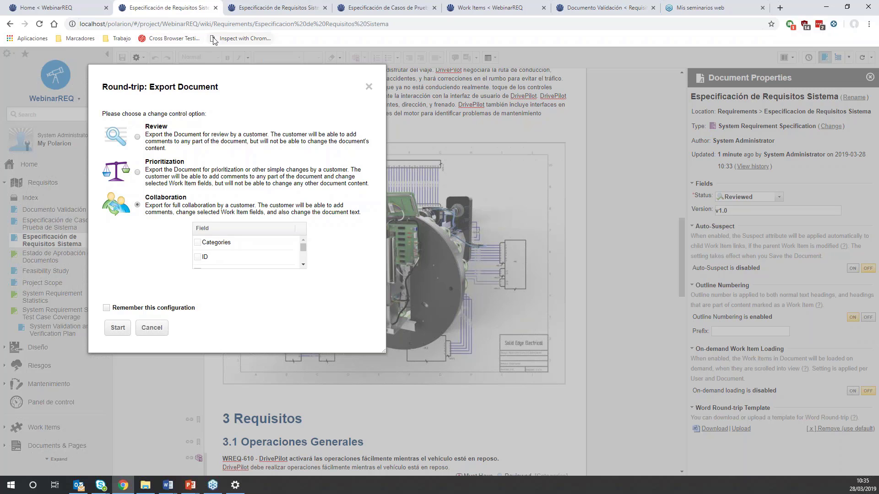
- Switch to the exported Especificacion de Requisitos Sistema document in Word and examine its properties, sections and highlighted editable requirement fields
{"action": "mouse_move", "coordinate": [168, 483]}
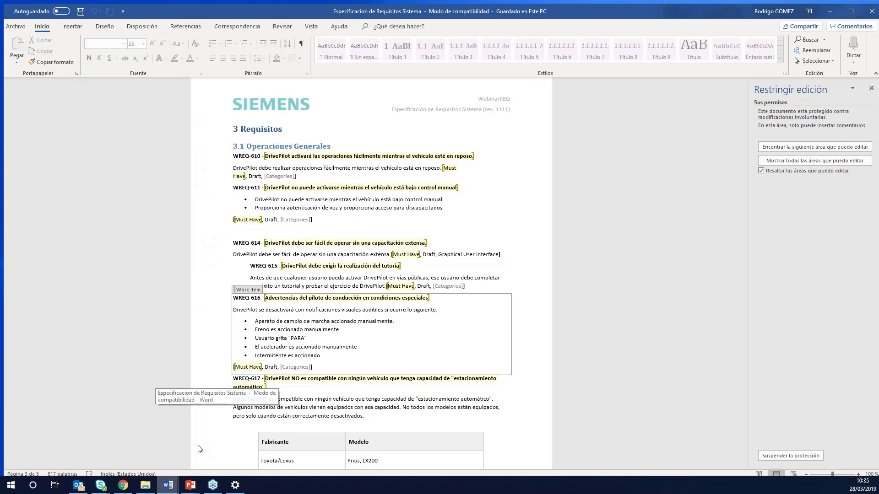
{"action": "left_click", "coordinate": [217, 446]}
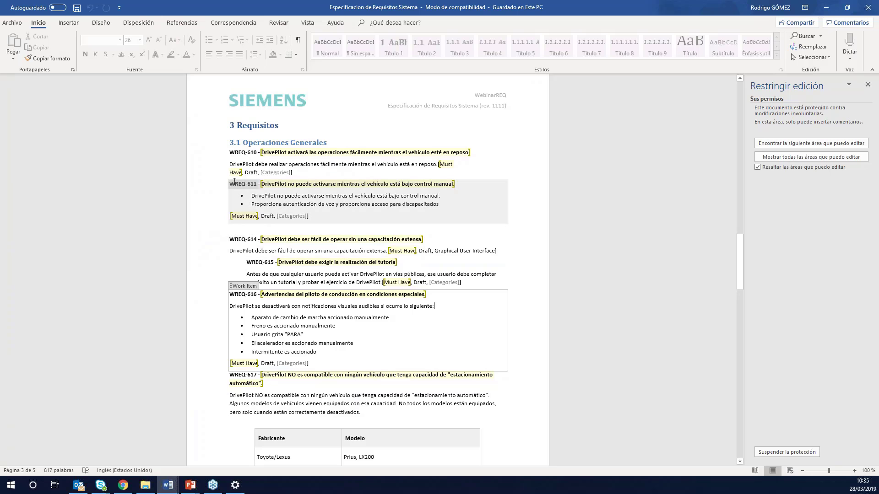
{"action": "scroll", "coordinate": [235, 245], "scroll_direction": "down", "scroll_amount": 12}
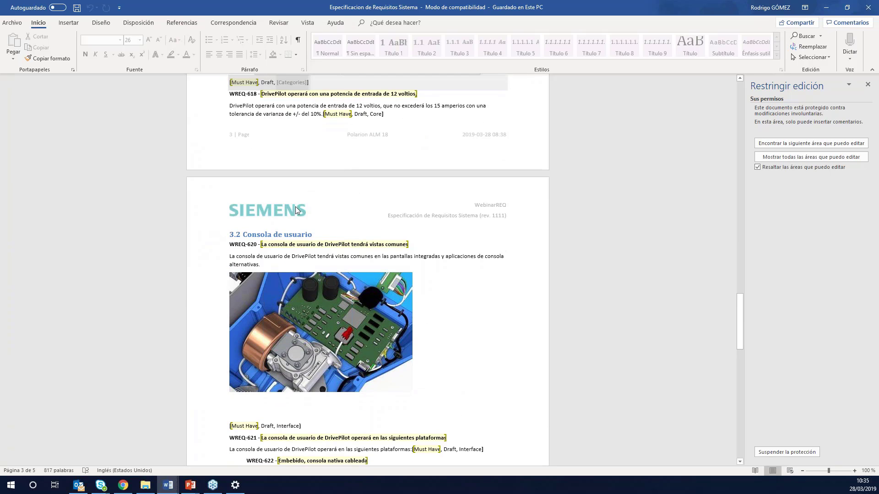
{"action": "scroll", "coordinate": [367, 270], "scroll_direction": "up", "scroll_amount": 15}
{"action": "scroll", "coordinate": [265, 143], "scroll_direction": "up", "scroll_amount": 15}
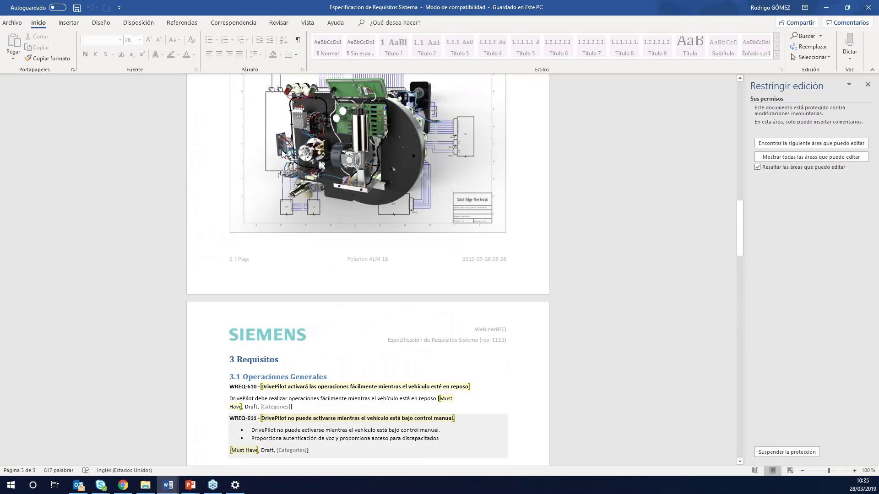
{"action": "scroll", "coordinate": [265, 143], "scroll_direction": "up", "scroll_amount": 10}
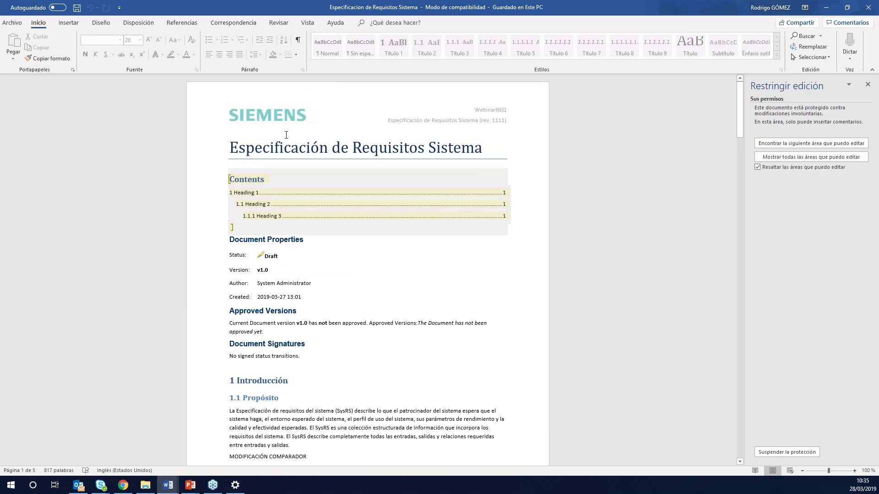
{"action": "scroll", "coordinate": [274, 136], "scroll_direction": "down", "scroll_amount": 2}
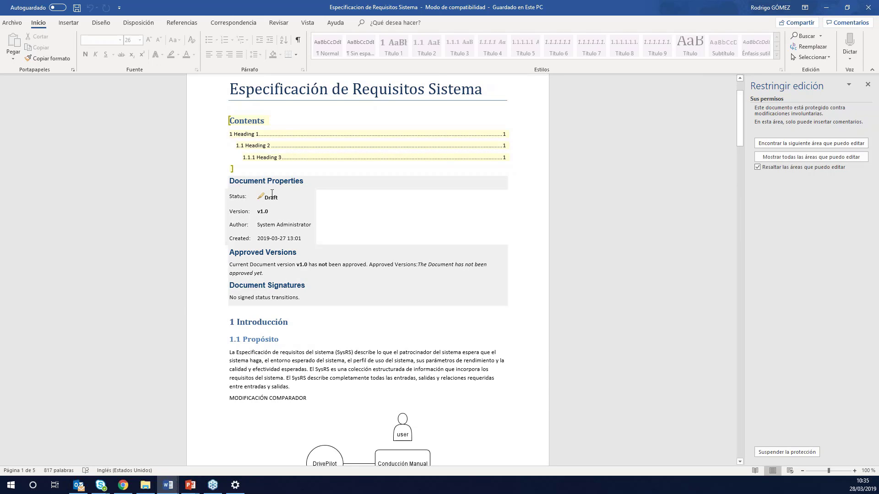
{"action": "scroll", "coordinate": [272, 193], "scroll_direction": "down", "scroll_amount": 4}
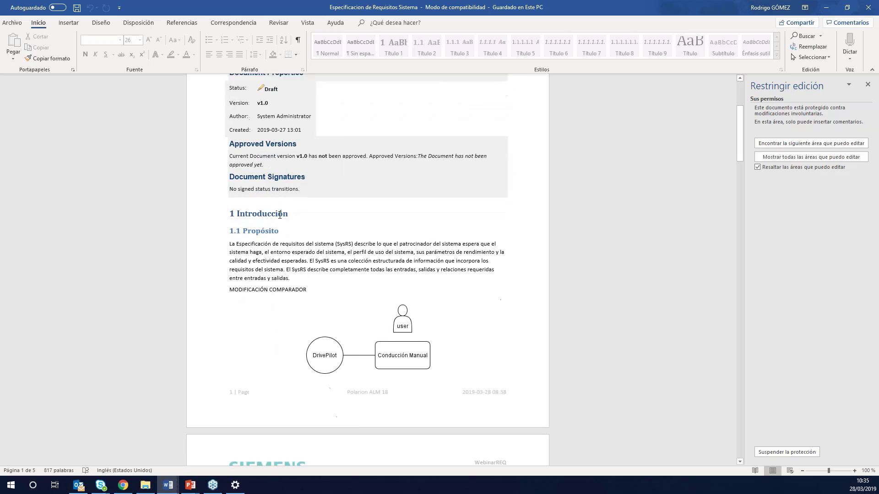
{"action": "scroll", "coordinate": [280, 216], "scroll_direction": "down", "scroll_amount": 1}
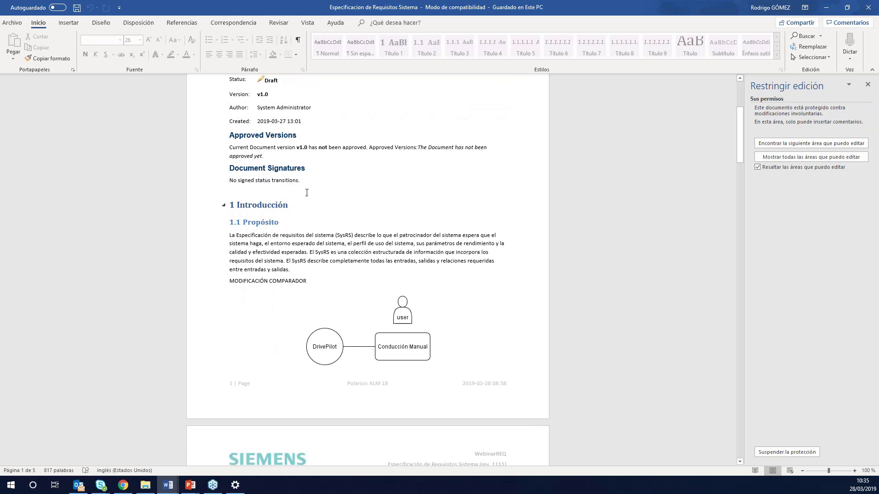
{"action": "scroll", "coordinate": [307, 192], "scroll_direction": "down", "scroll_amount": 6}
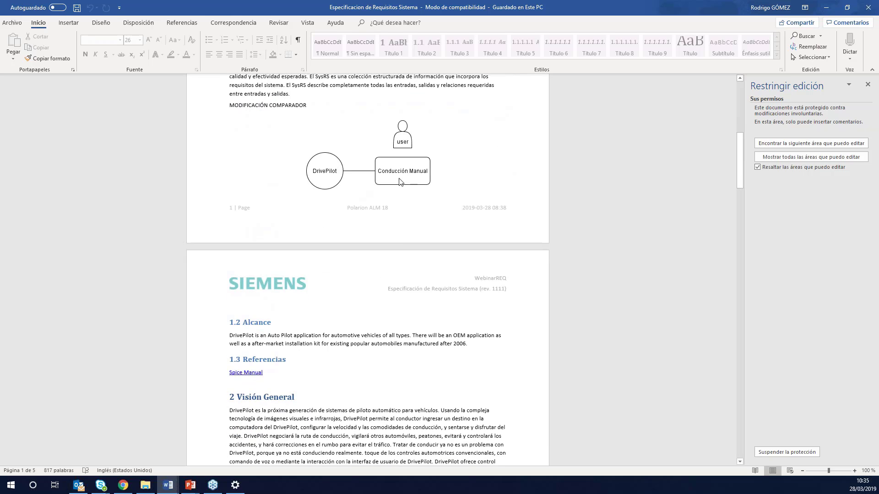
{"action": "scroll", "coordinate": [400, 182], "scroll_direction": "down", "scroll_amount": 18}
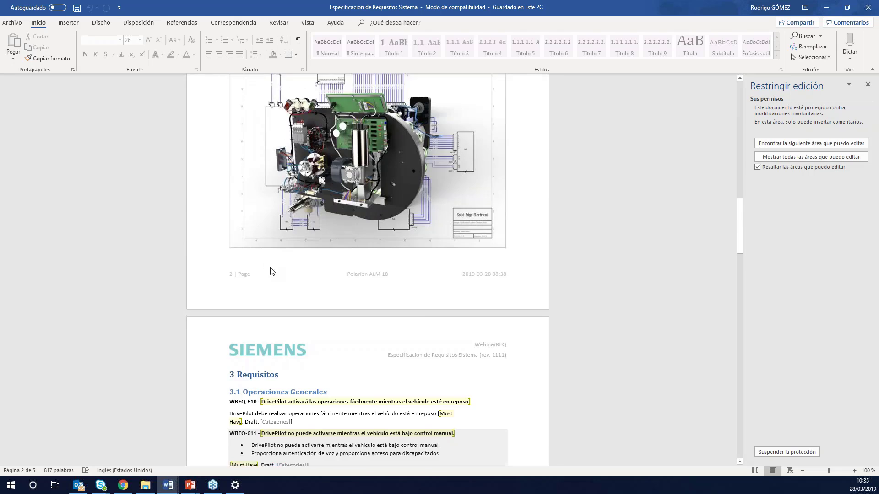
{"action": "scroll", "coordinate": [270, 271], "scroll_direction": "down", "scroll_amount": 3}
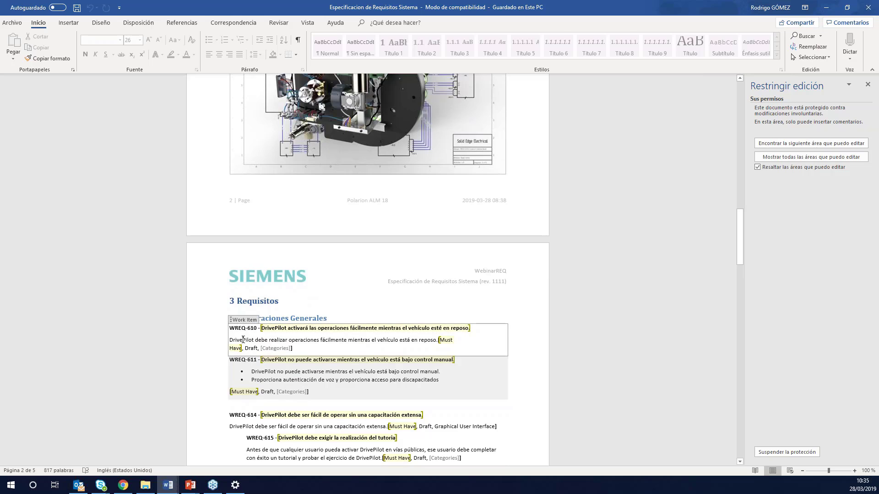
- Try to edit the WREQ-610 description in the protected Word document, and set that requirement's severity to Nice to Have
{"action": "left_click", "coordinate": [245, 340]}
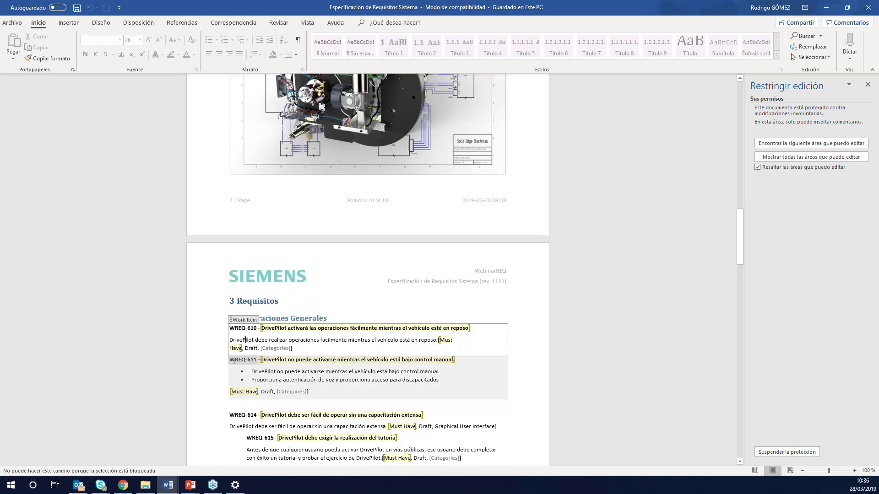
{"action": "left_click", "coordinate": [439, 340]}
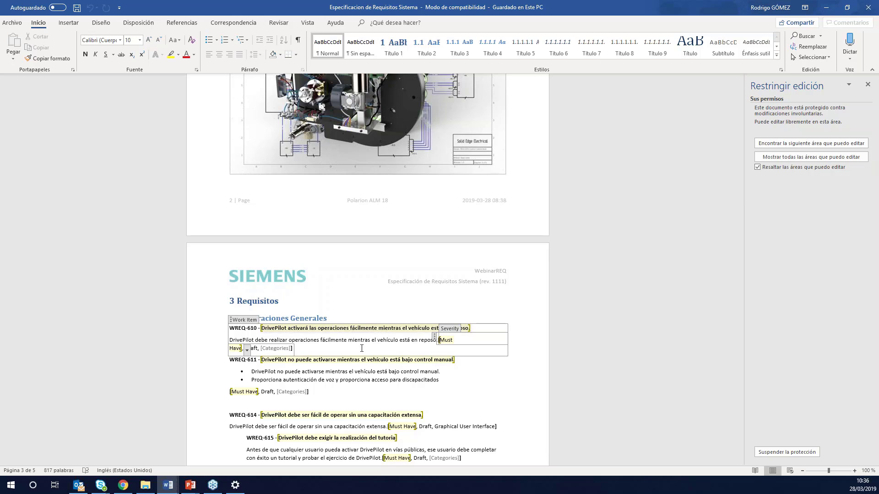
{"action": "left_click", "coordinate": [247, 350]}
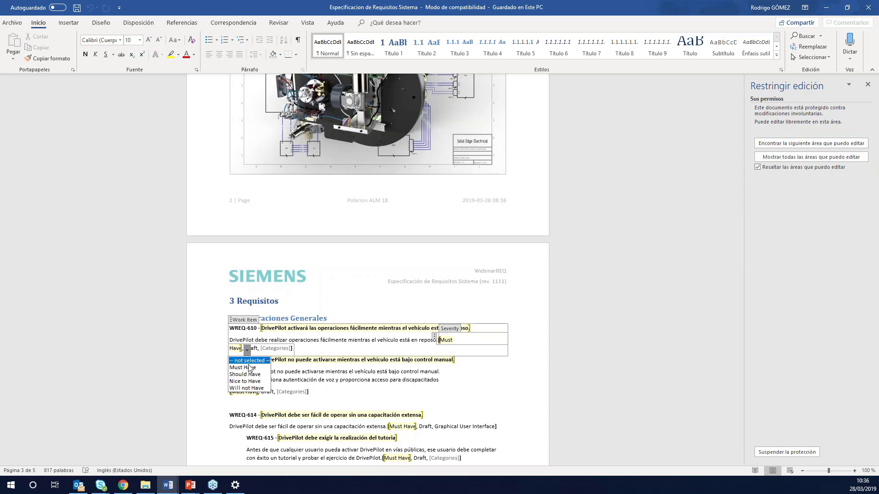
{"action": "left_click", "coordinate": [252, 382]}
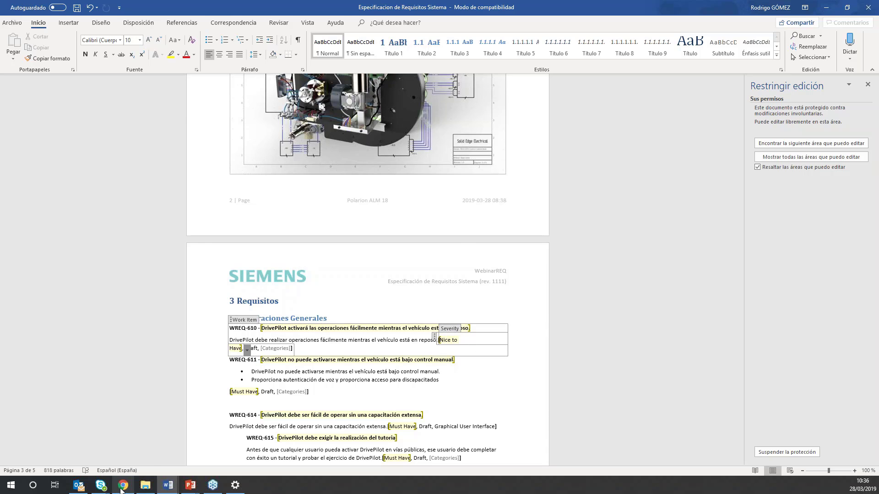
- Switch back to Polarion, dismiss the round-trip export without starting it and review the comments on Especificación de Requisitos Sistema
{"action": "left_click", "coordinate": [123, 485]}
{"action": "left_click", "coordinate": [368, 87]}
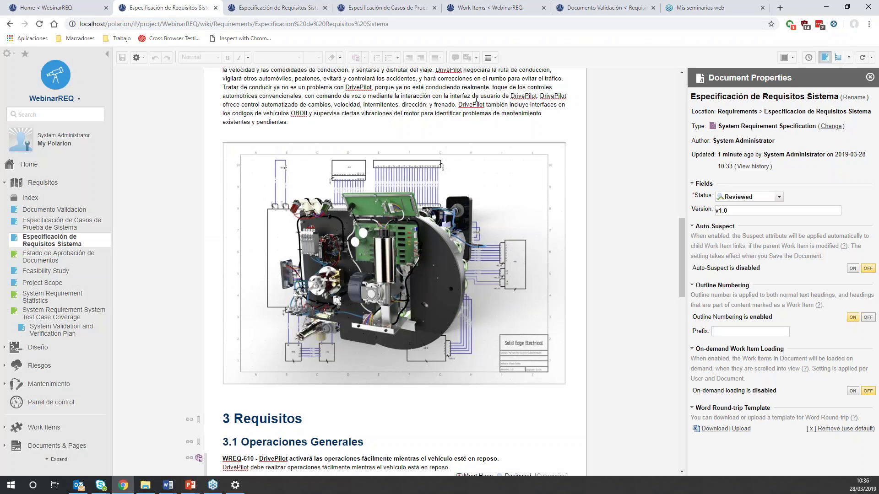
{"action": "left_click", "coordinate": [792, 57]}
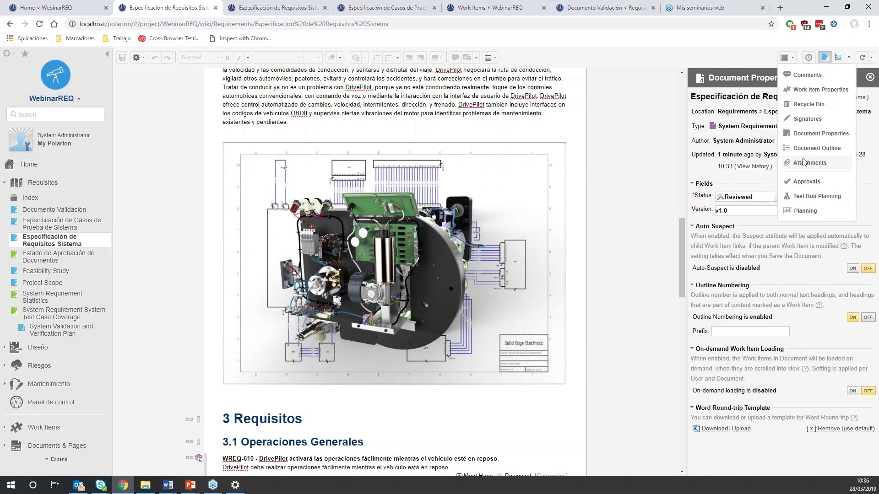
{"action": "left_click", "coordinate": [807, 76]}
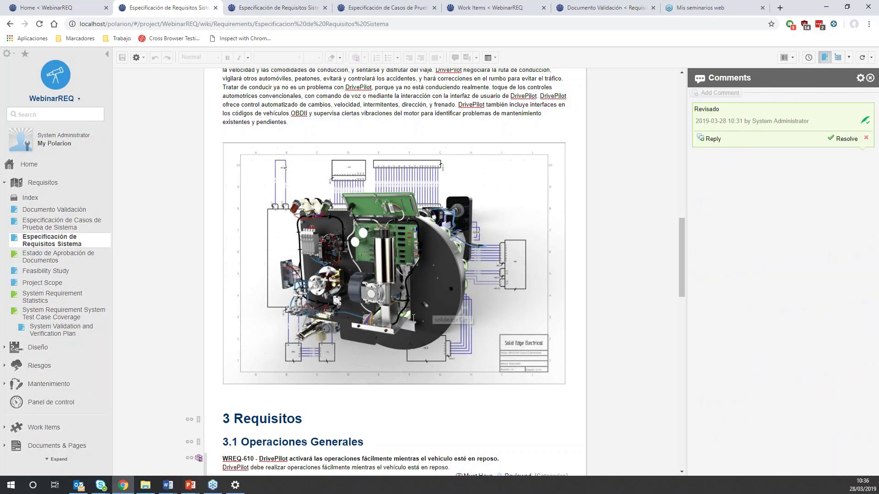
{"action": "scroll", "coordinate": [421, 306], "scroll_direction": "down", "scroll_amount": 5}
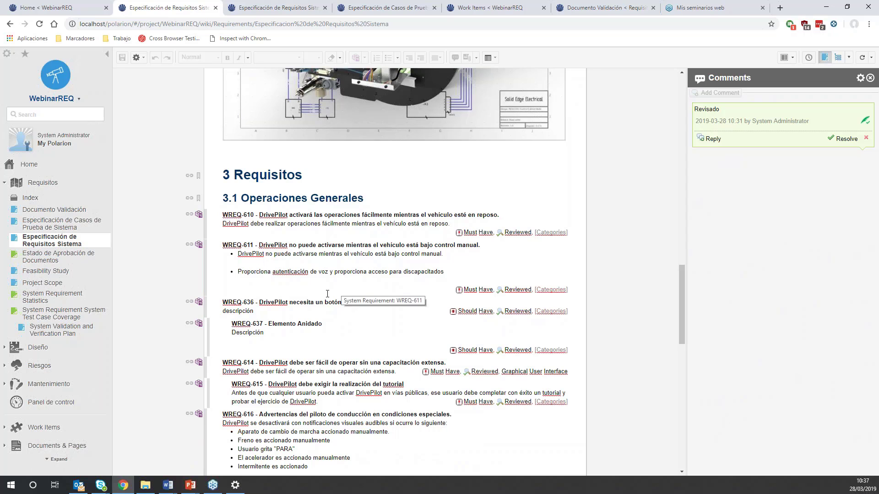
{"action": "scroll", "coordinate": [328, 293], "scroll_direction": "up", "scroll_amount": 5}
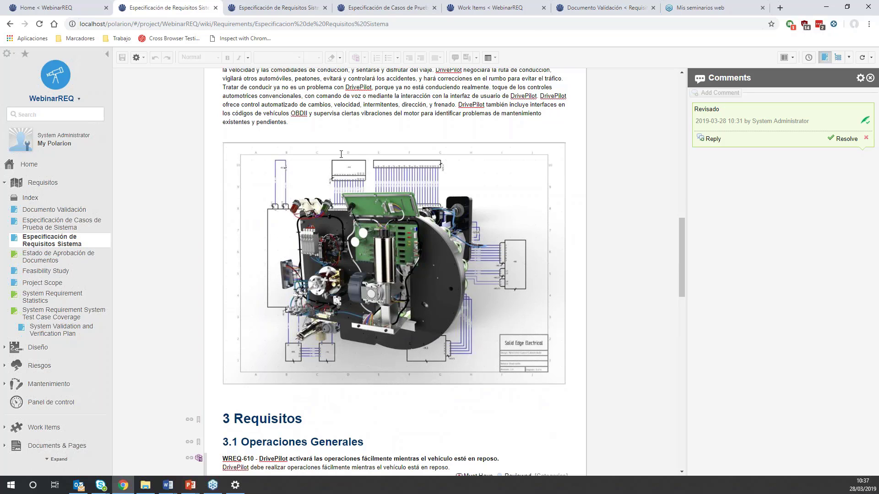
{"action": "scroll", "coordinate": [343, 158], "scroll_direction": "up", "scroll_amount": 8}
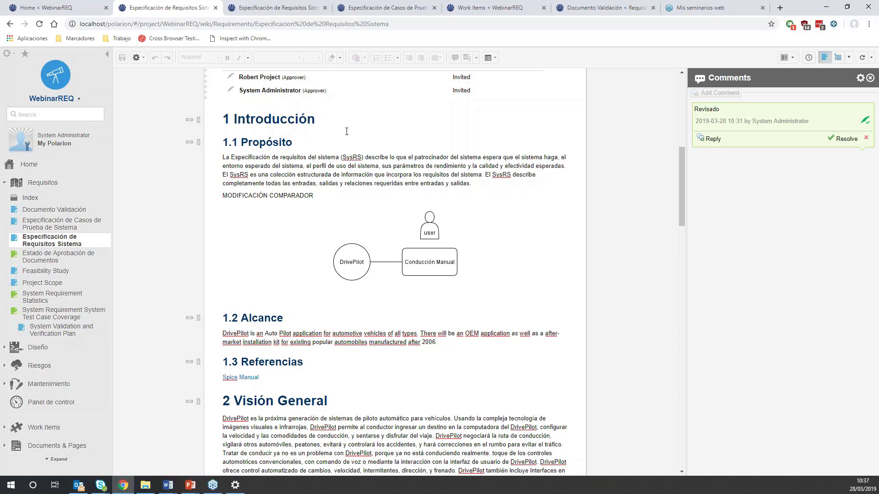
- Open the revision history of Especificación de Requisitos Sistema and select revisions 1087 and 1114
{"action": "left_click", "coordinate": [809, 58]}
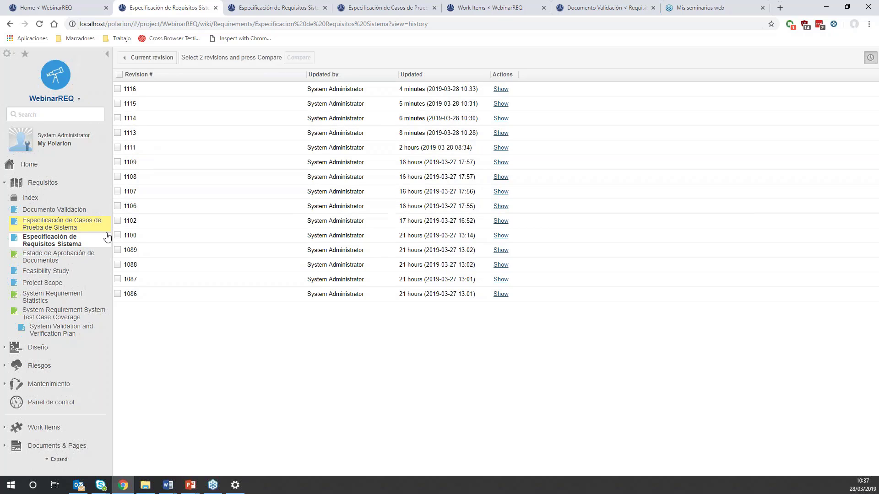
{"action": "left_click", "coordinate": [118, 281]}
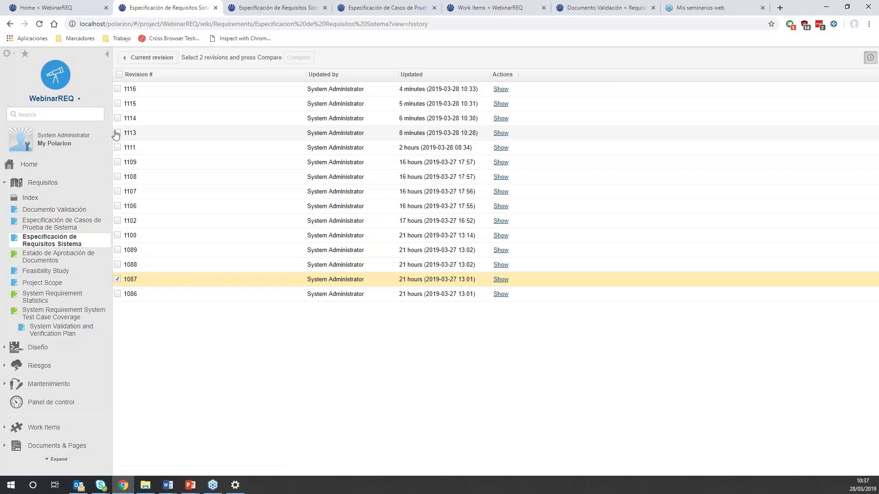
{"action": "left_click", "coordinate": [118, 119]}
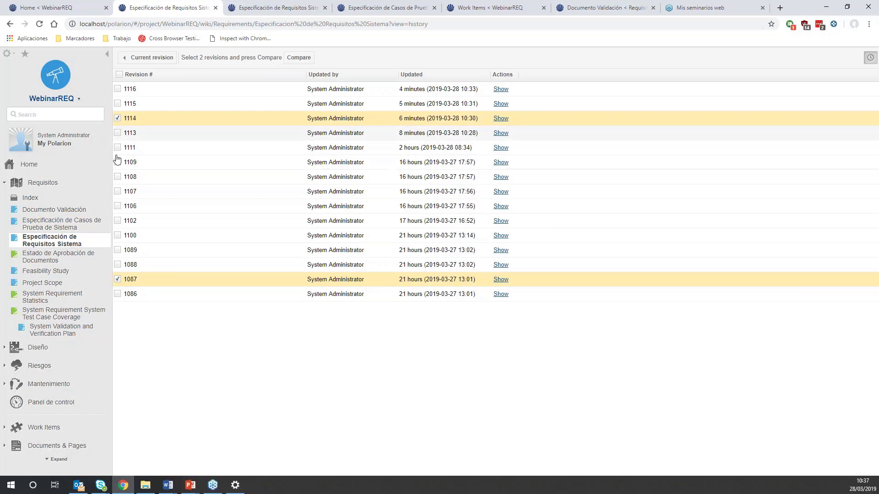
- Check the open Especificación de Casos de Prueba de Sistema and Documento Validación documents, and return to the revision history
{"action": "left_click", "coordinate": [341, 11]}
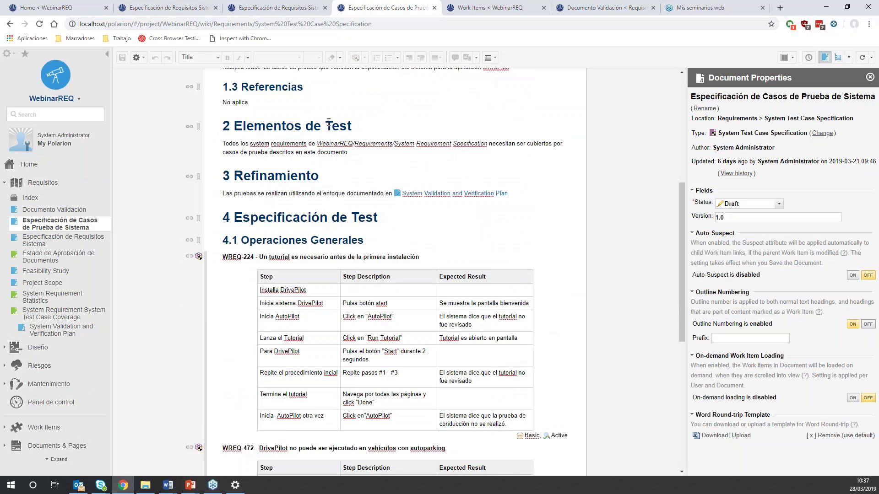
{"action": "left_click", "coordinate": [578, 8]}
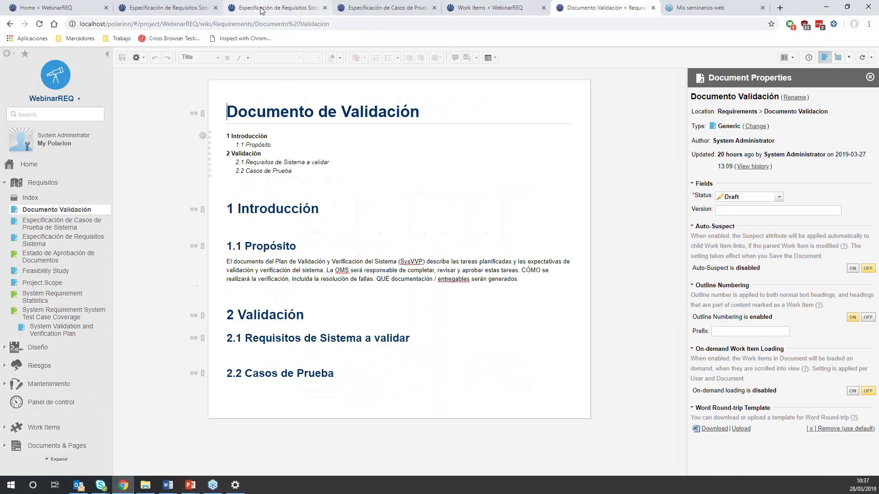
{"action": "left_click", "coordinate": [275, 8]}
{"action": "scroll", "coordinate": [308, 152], "scroll_direction": "up", "scroll_amount": 3}
{"action": "left_click", "coordinate": [170, 8]}
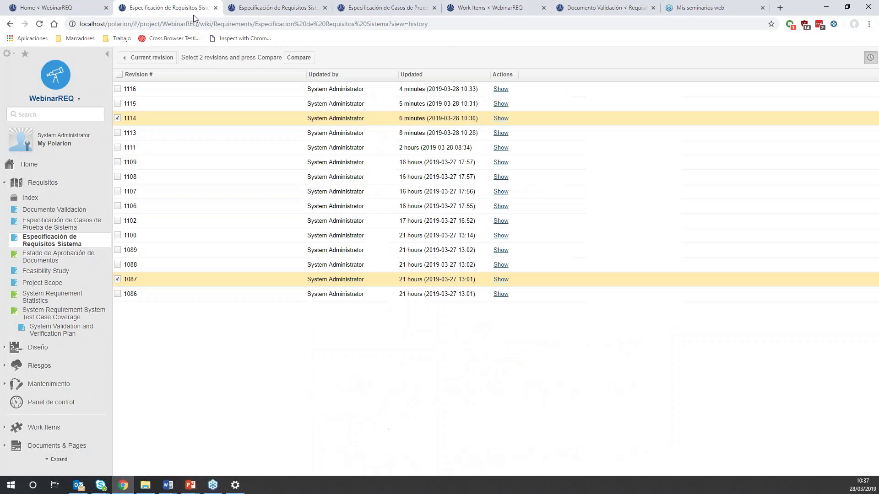
- Select revision 1116 instead of 1087 and 1114 in the history, and open the document comparison of revisions 1100 and 1111
{"action": "left_click", "coordinate": [118, 90]}
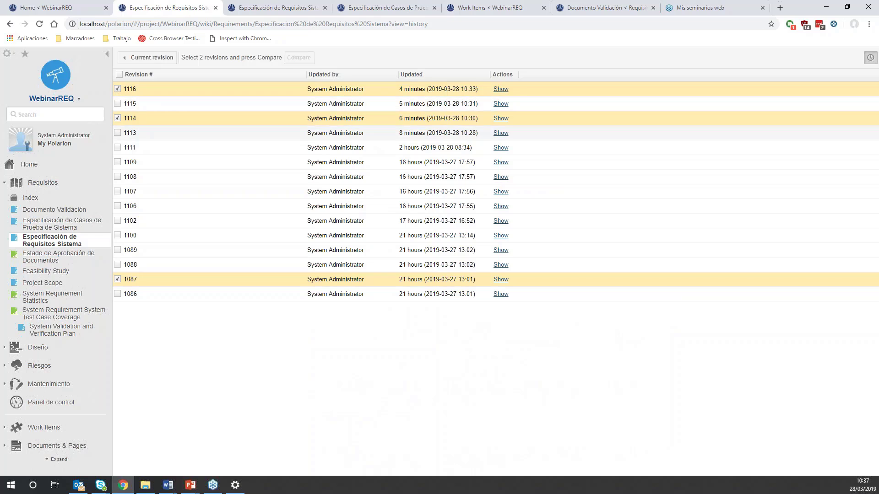
{"action": "left_click", "coordinate": [118, 279]}
{"action": "left_click", "coordinate": [117, 118]}
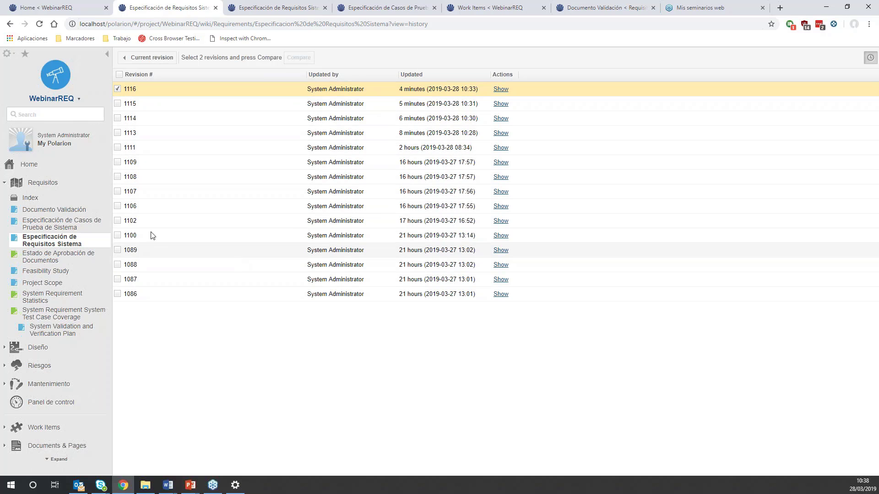
{"action": "left_click", "coordinate": [117, 162]}
{"action": "left_click", "coordinate": [299, 57]}
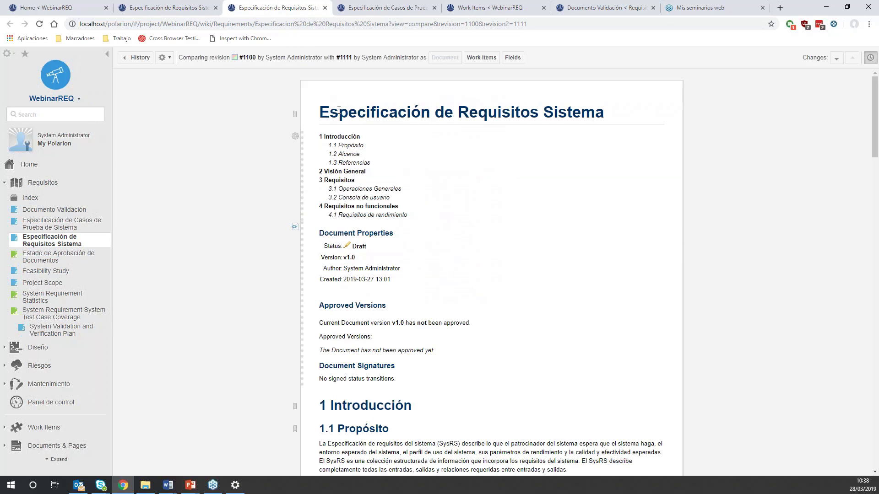
- Examine the text, diagram and requirement changes in the comparison of revisions 1100 and 1111
{"action": "scroll", "coordinate": [335, 113], "scroll_direction": "down", "scroll_amount": 5}
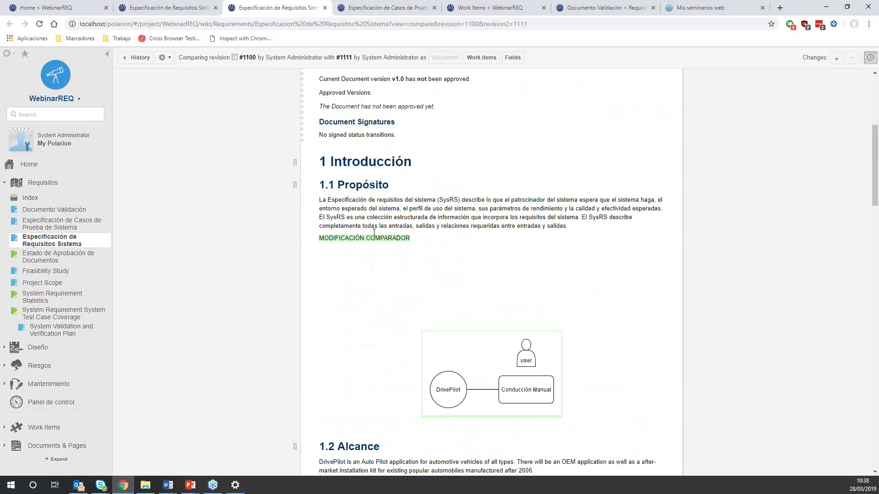
{"action": "double_click", "coordinate": [341, 238]}
{"action": "left_click", "coordinate": [389, 242]}
{"action": "scroll", "coordinate": [457, 263], "scroll_direction": "down", "scroll_amount": 3}
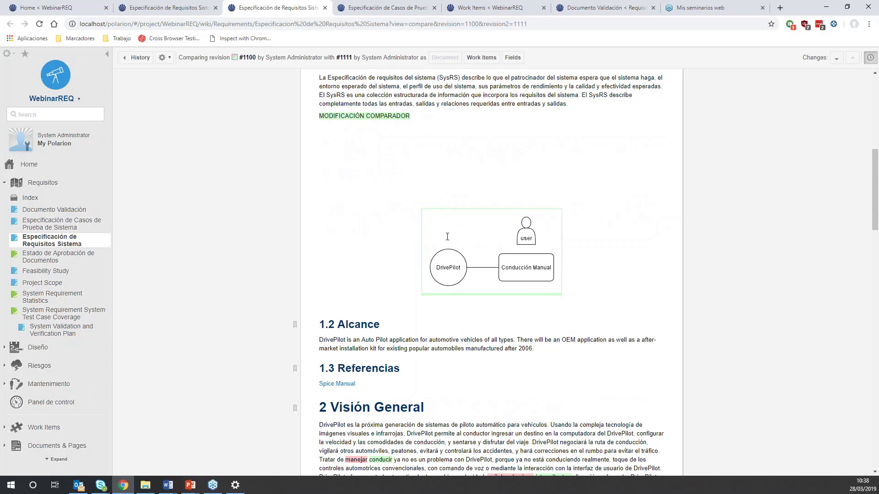
{"action": "scroll", "coordinate": [411, 275], "scroll_direction": "down", "scroll_amount": 3}
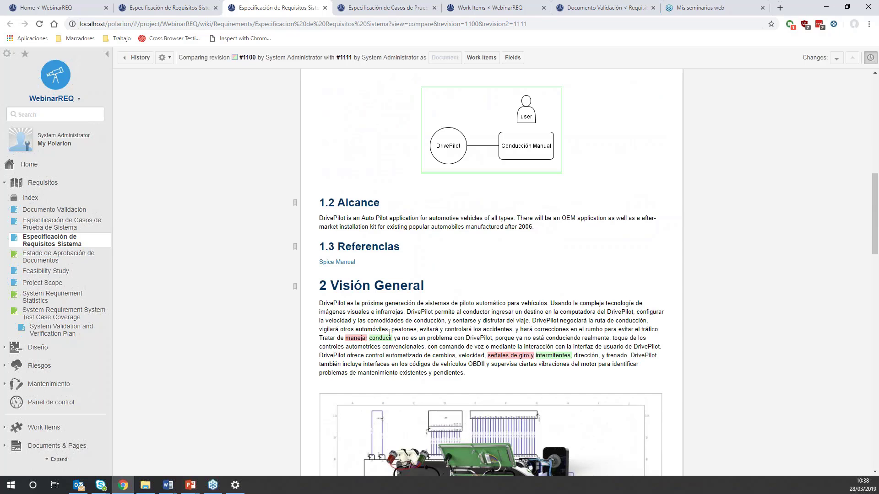
{"action": "scroll", "coordinate": [471, 276], "scroll_direction": "down", "scroll_amount": 15}
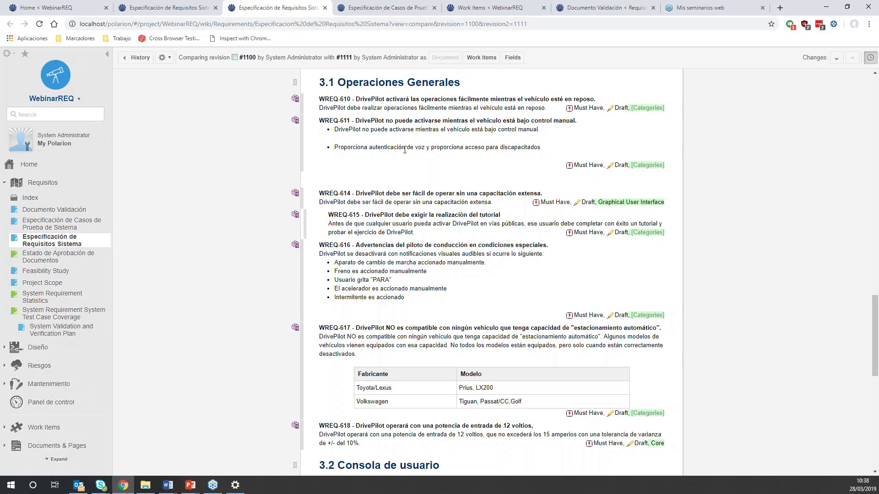
- Return from the revision history to the current revision of Especificación de Requisitos Sistema and close the comparison
{"action": "left_click", "coordinate": [194, 6]}
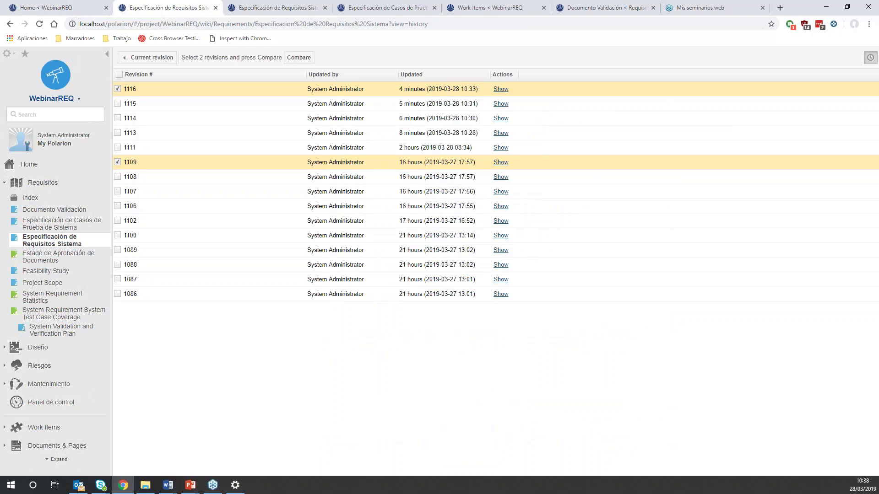
{"action": "left_click", "coordinate": [153, 58]}
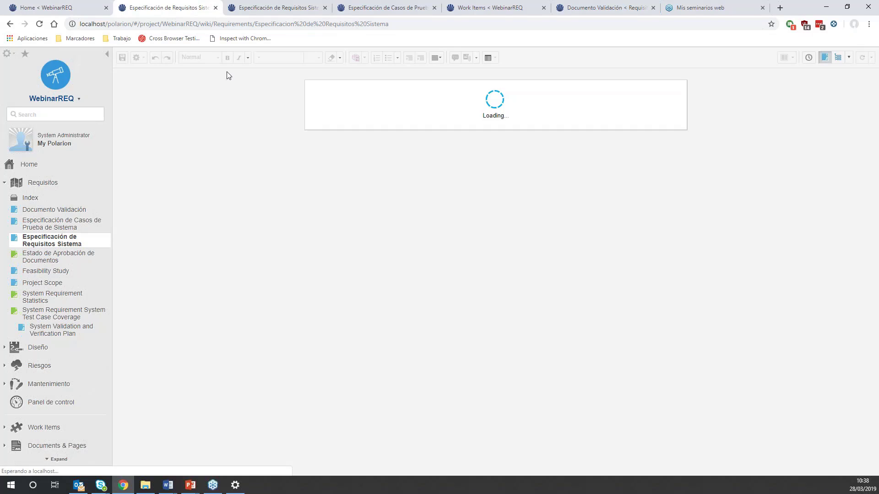
{"action": "scroll", "coordinate": [336, 180], "scroll_direction": "down", "scroll_amount": 5}
{"action": "scroll", "coordinate": [336, 180], "scroll_direction": "down", "scroll_amount": 20}
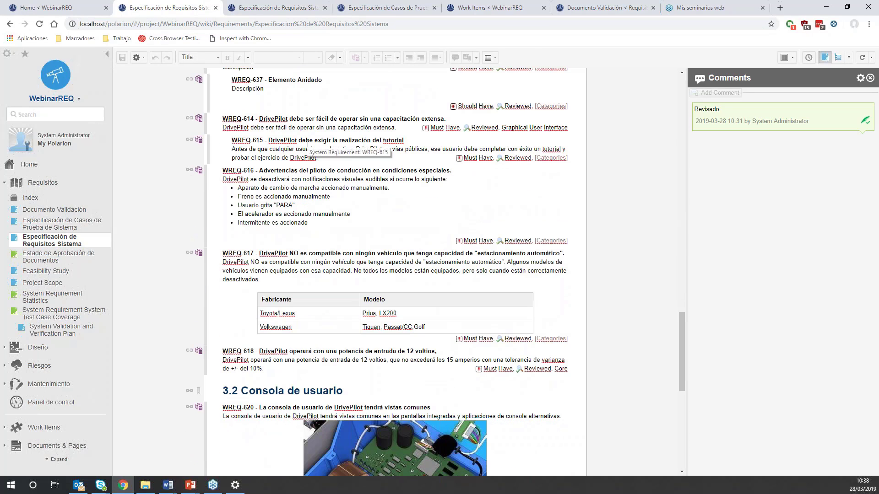
{"action": "scroll", "coordinate": [279, 177], "scroll_direction": "up", "scroll_amount": 3}
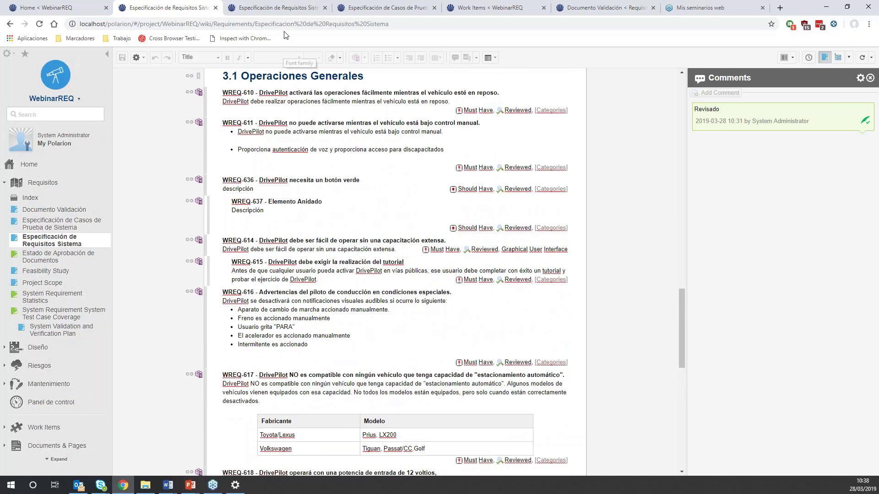
{"action": "left_click", "coordinate": [325, 7]}
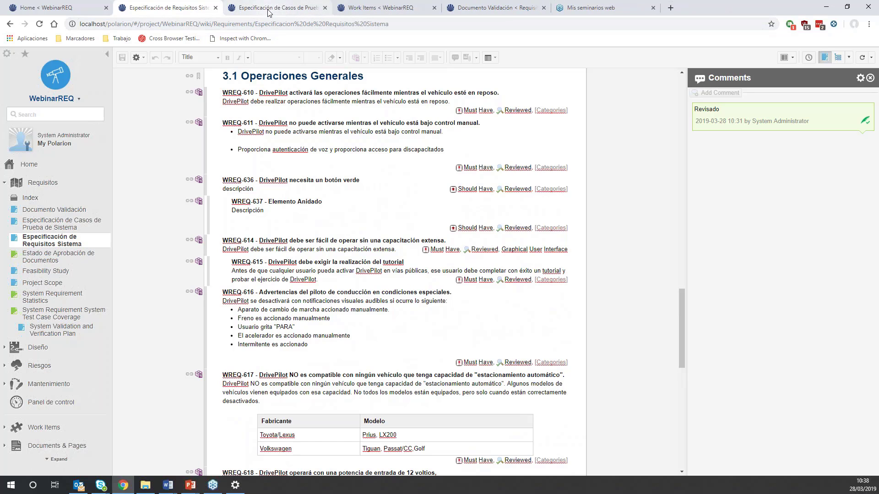
- Examine the introduction, sections and test case step tables of the Especificación de Casos de Prueba de Sistema document
{"action": "left_click", "coordinate": [270, 9]}
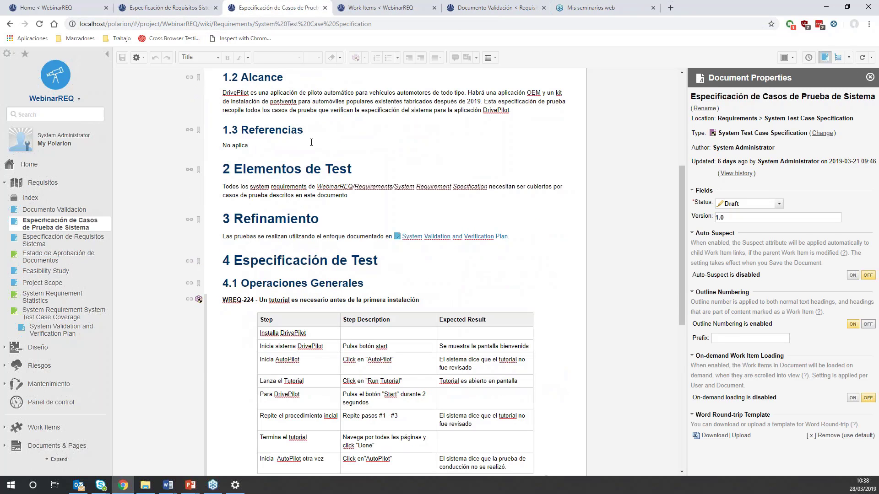
{"action": "scroll", "coordinate": [250, 175], "scroll_direction": "up", "scroll_amount": 3}
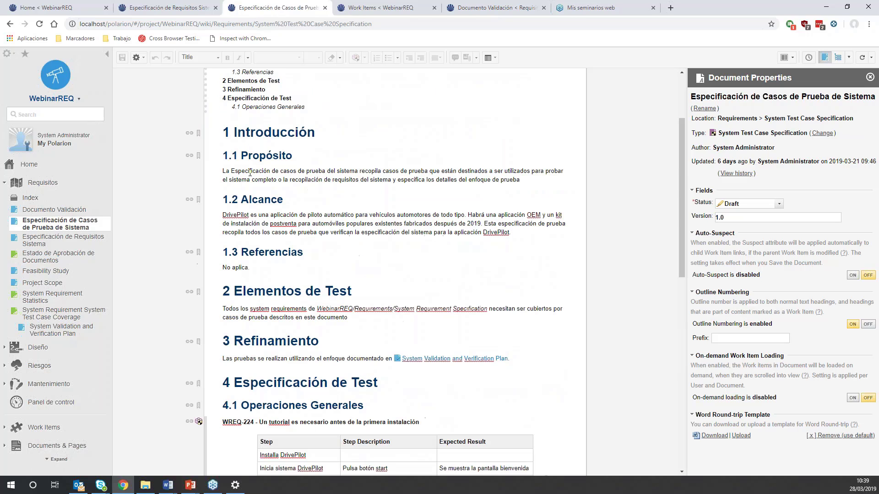
{"action": "scroll", "coordinate": [262, 152], "scroll_direction": "up", "scroll_amount": 3}
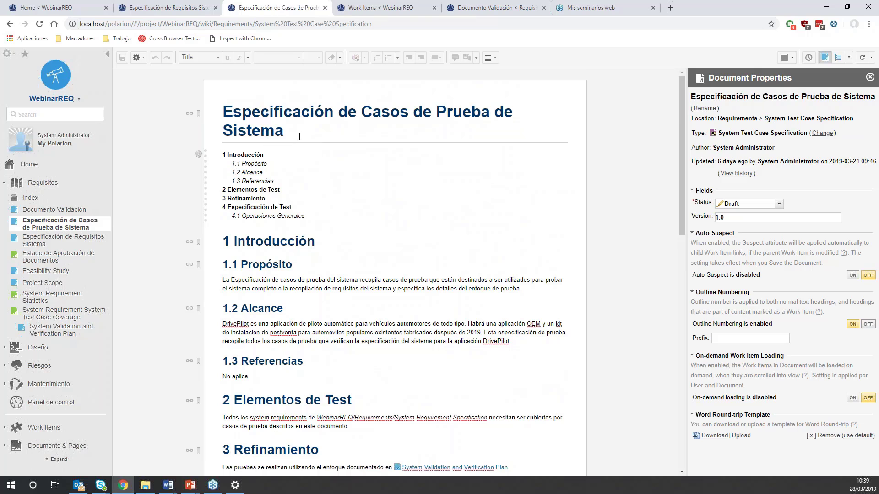
{"action": "scroll", "coordinate": [325, 173], "scroll_direction": "down", "scroll_amount": 3}
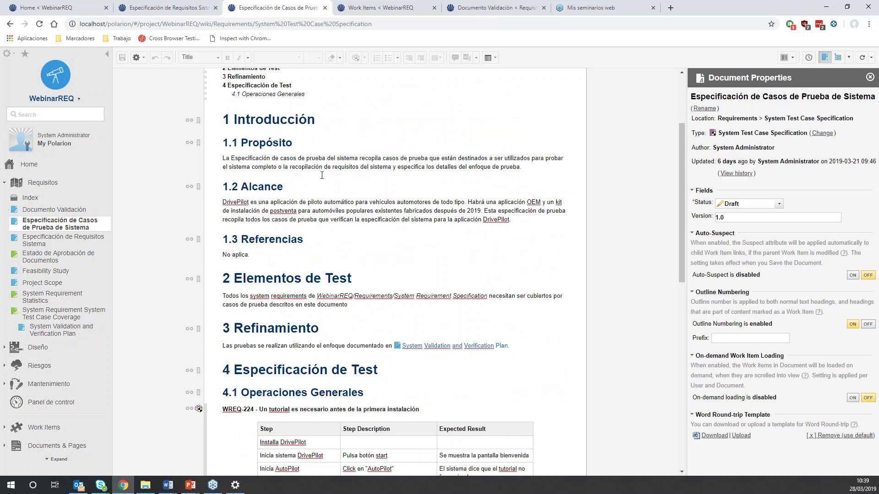
{"action": "scroll", "coordinate": [322, 176], "scroll_direction": "down", "scroll_amount": 6}
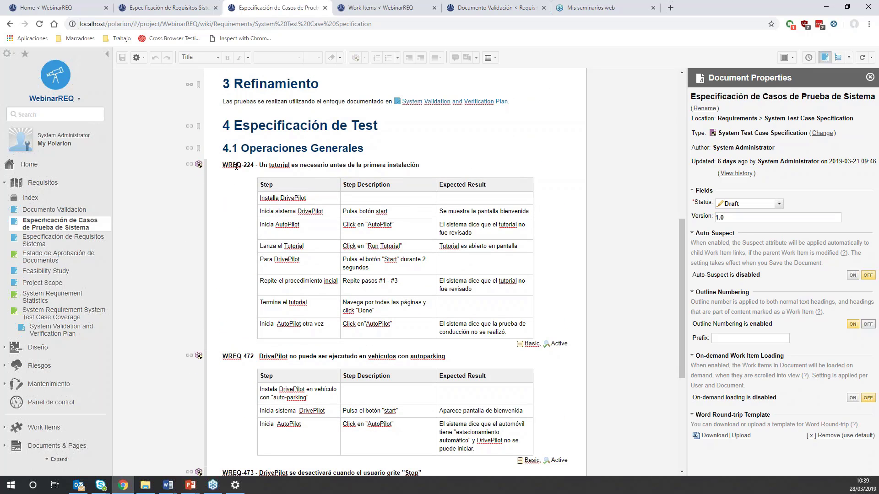
{"action": "scroll", "coordinate": [237, 167], "scroll_direction": "up", "scroll_amount": 9}
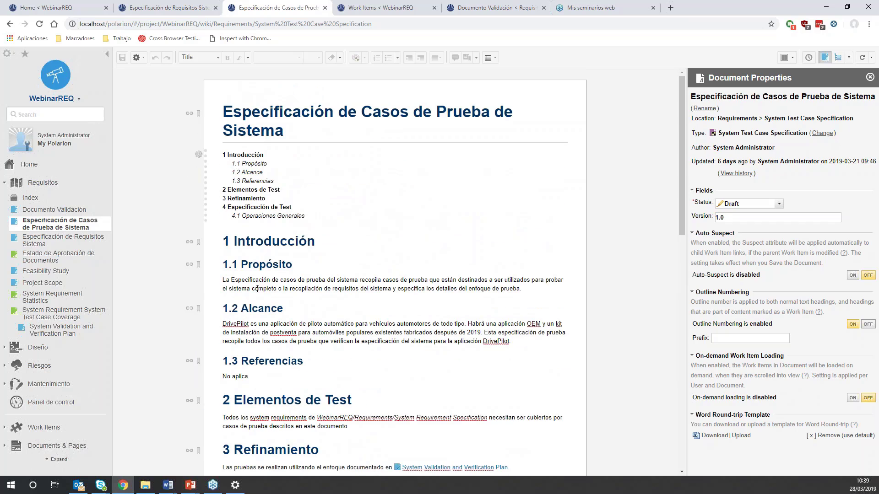
{"action": "scroll", "coordinate": [289, 307], "scroll_direction": "down", "scroll_amount": 6}
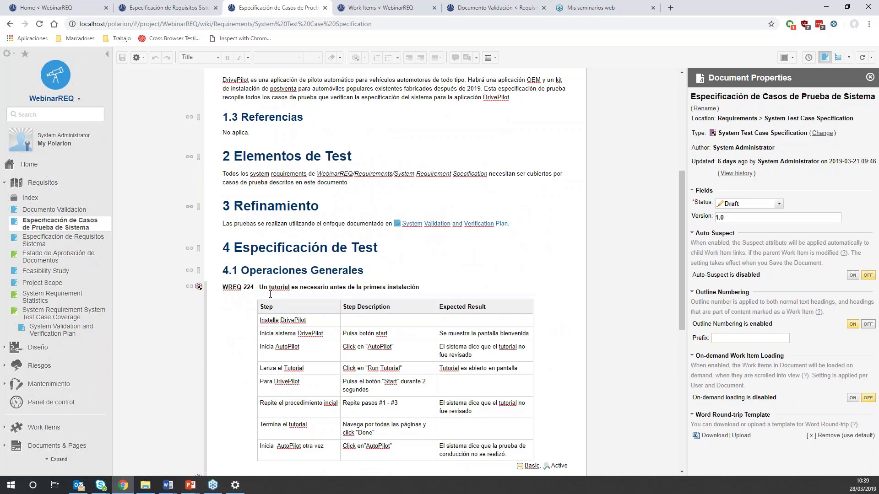
{"action": "scroll", "coordinate": [270, 295], "scroll_direction": "down", "scroll_amount": 3}
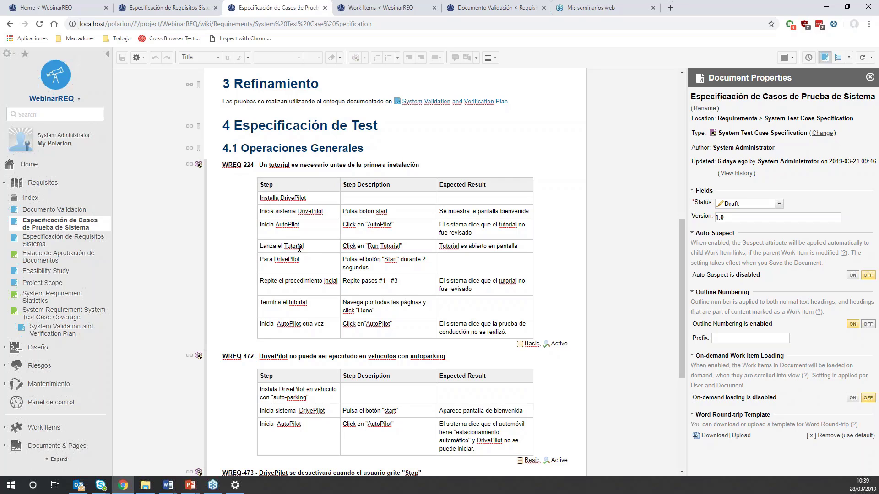
{"action": "scroll", "coordinate": [299, 249], "scroll_direction": "down", "scroll_amount": 5}
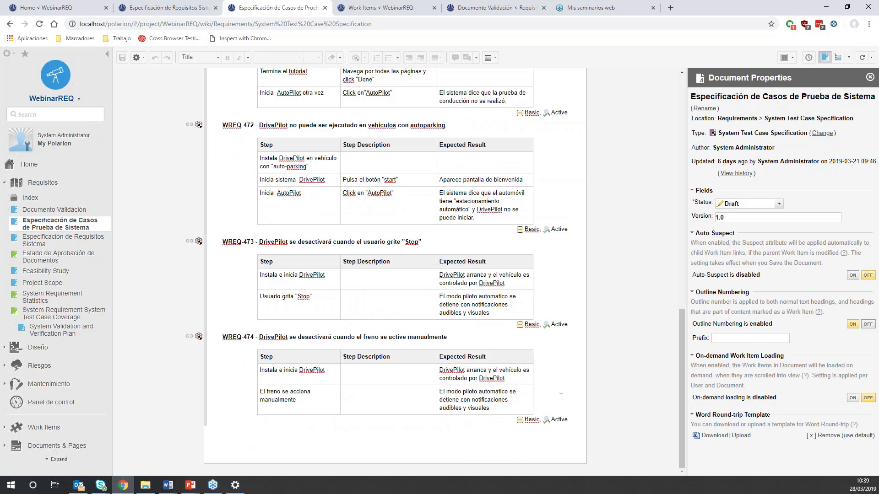
- Insert a new system test case titled Validación2 after WREQ-474 at the end of the document
{"action": "left_click", "coordinate": [246, 426]}
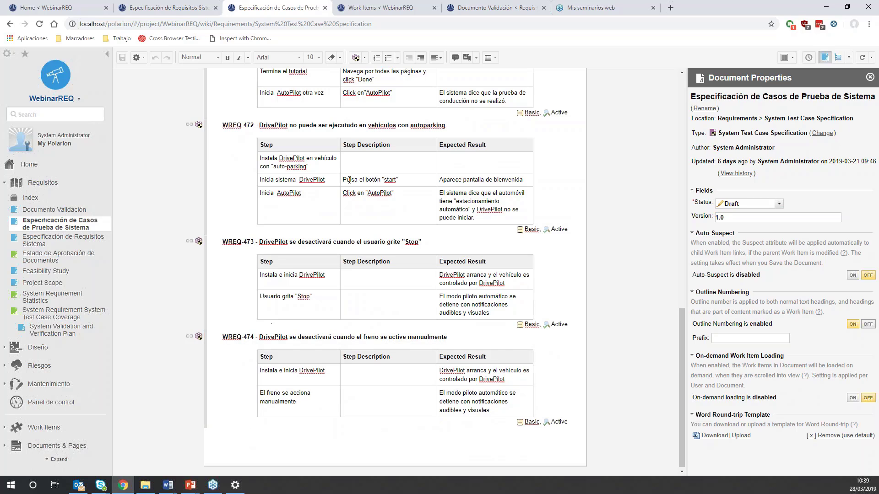
{"action": "left_click", "coordinate": [357, 61]}
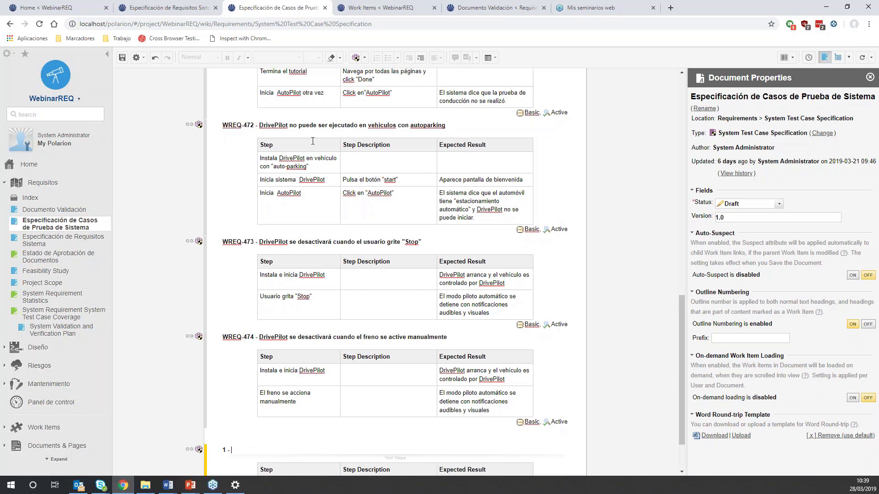
{"action": "scroll", "coordinate": [280, 206], "scroll_direction": "down", "scroll_amount": 2}
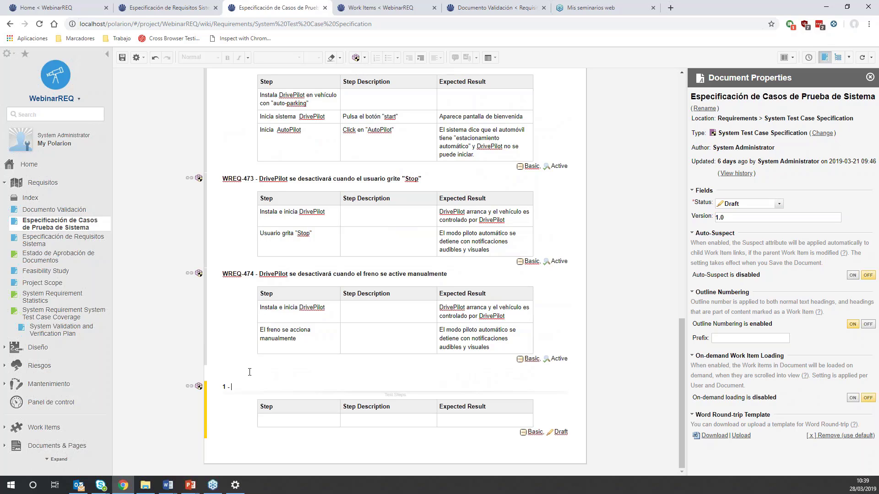
{"action": "type", "text": "Validación2"}
- Fill in the test step of Validación2 with step Step1, description Hacer Login and expected result logea correctamente
{"action": "left_click", "coordinate": [301, 425]}
{"action": "type", "text": "Step1"}
{"action": "left_click", "coordinate": [374, 421]}
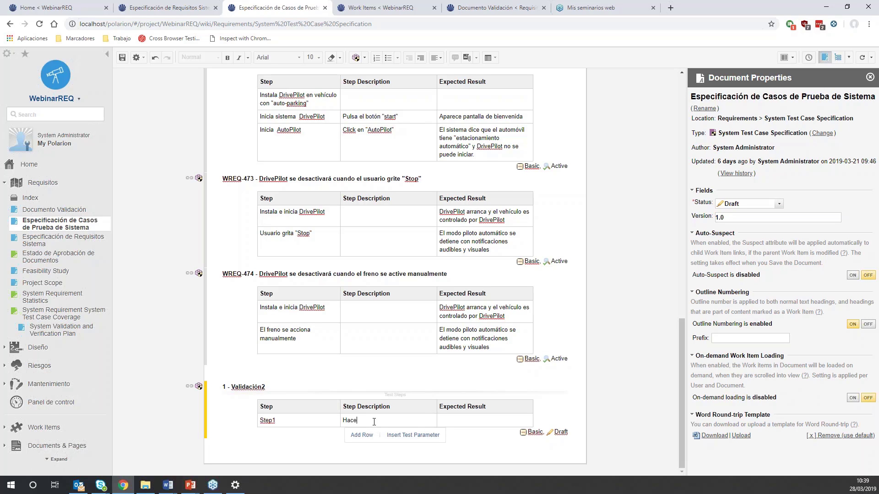
{"action": "type", "text": "Hacer Login"}
{"action": "left_click", "coordinate": [481, 421]}
{"action": "type", "text": "logea correctamente"}
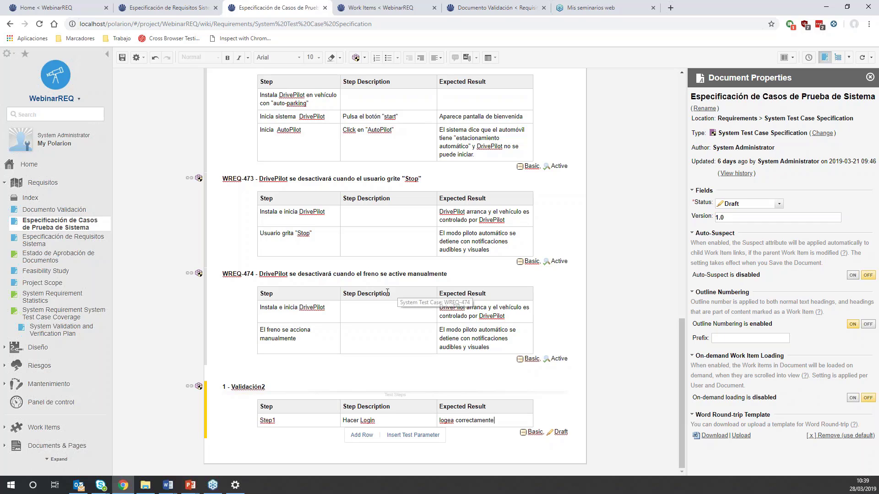
- Save the test case document without discarding the changes and open the project's work items
{"action": "scroll", "coordinate": [356, 278], "scroll_direction": "up", "scroll_amount": 5}
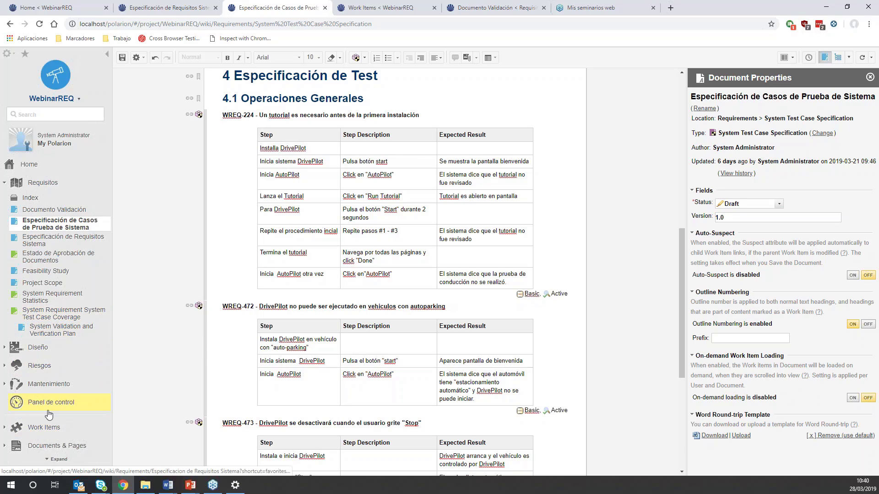
{"action": "left_click", "coordinate": [28, 431]}
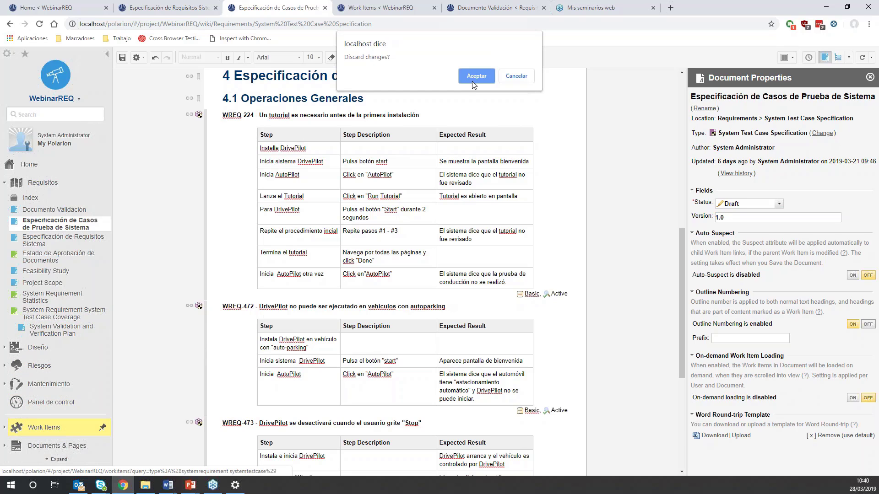
{"action": "left_click", "coordinate": [516, 76]}
{"action": "left_click", "coordinate": [122, 57]}
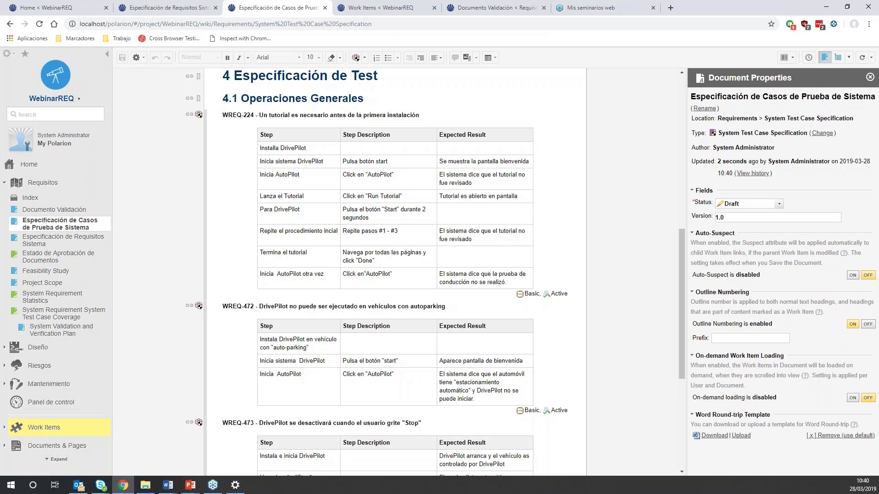
{"action": "left_click", "coordinate": [46, 429]}
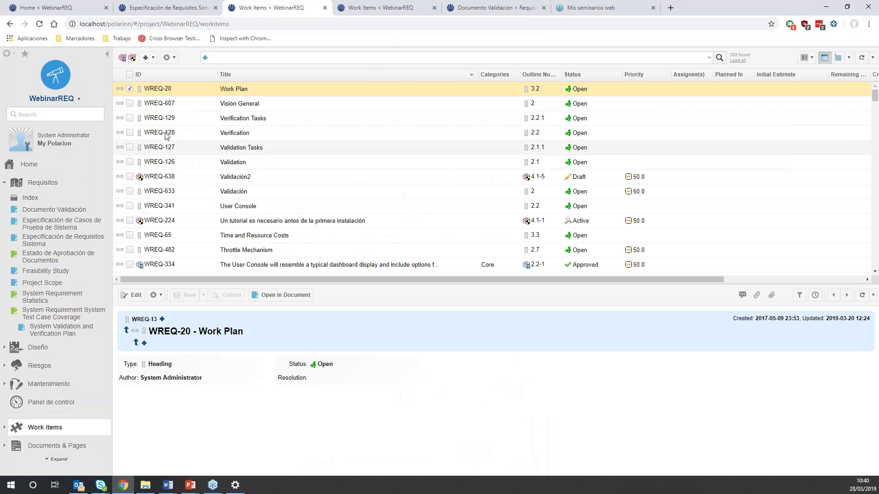
- Filter the work items by type to System Requirement and System Test Case
{"action": "left_click", "coordinate": [206, 59]}
{"action": "scroll", "coordinate": [366, 137], "scroll_direction": "down", "scroll_amount": 5}
{"action": "scroll", "coordinate": [222, 169], "scroll_direction": "up", "scroll_amount": 2}
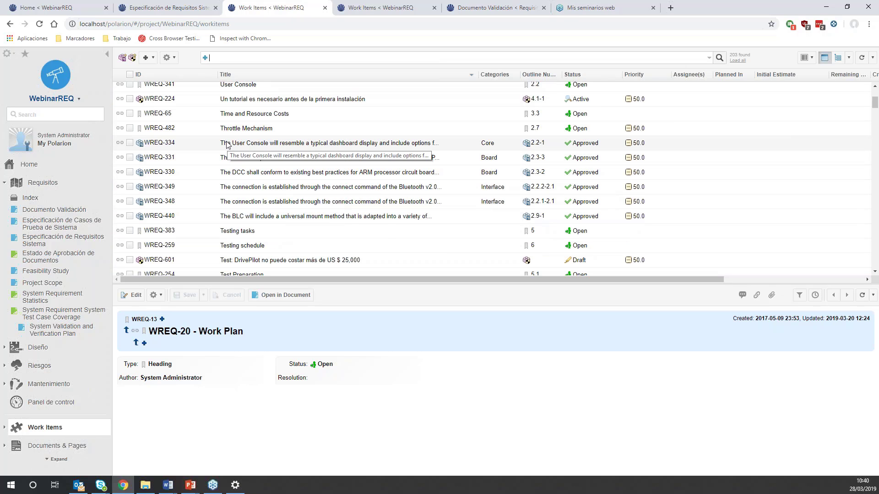
{"action": "left_click", "coordinate": [205, 57]}
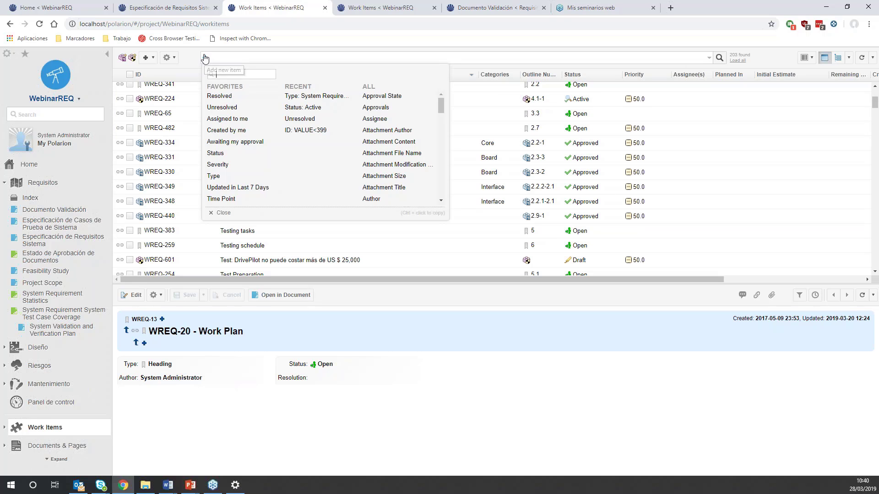
{"action": "left_click", "coordinate": [221, 177]}
{"action": "left_click", "coordinate": [251, 95]}
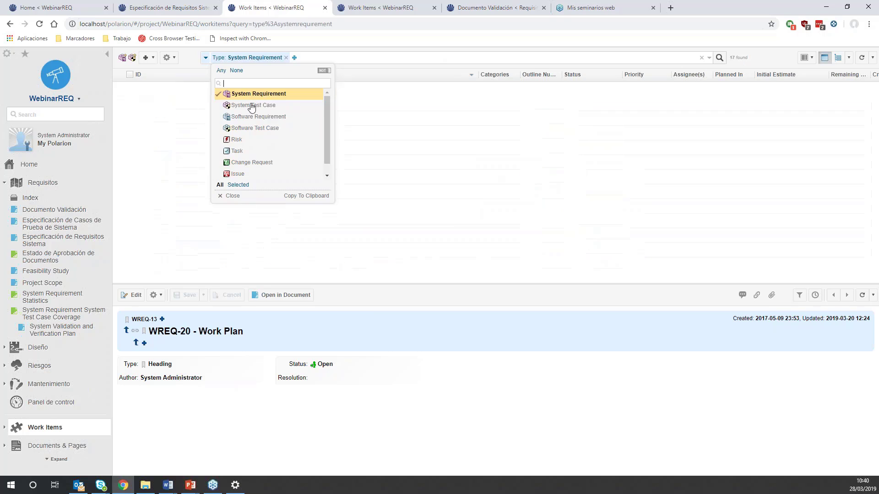
{"action": "left_click", "coordinate": [252, 106]}
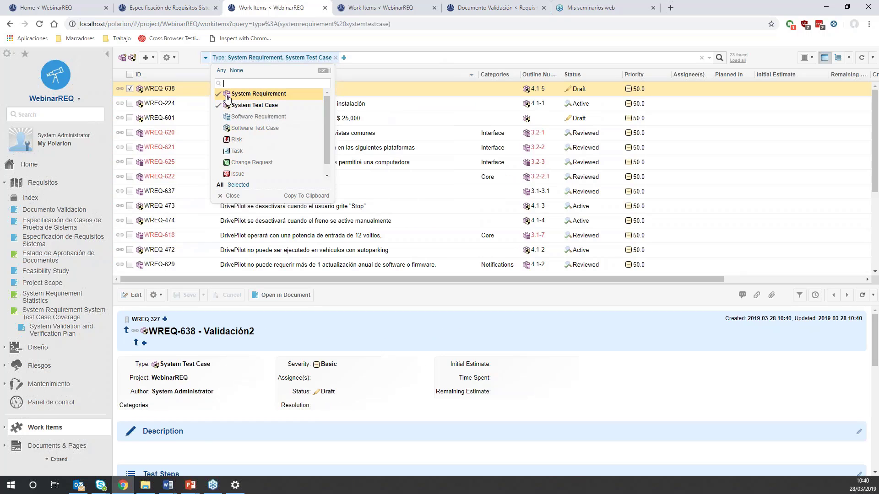
- Sort the filtered work items by title in ascending order and display them as a tree
{"action": "left_click", "coordinate": [374, 76]}
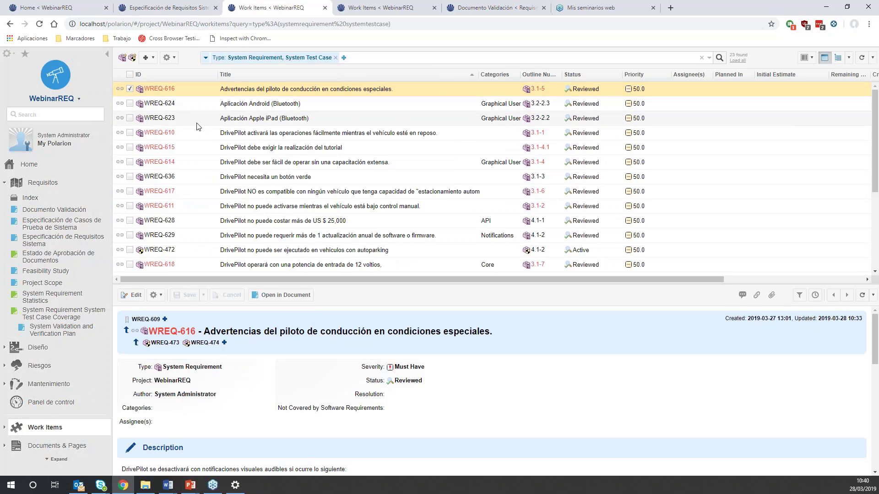
{"action": "scroll", "coordinate": [204, 137], "scroll_direction": "down", "scroll_amount": 3}
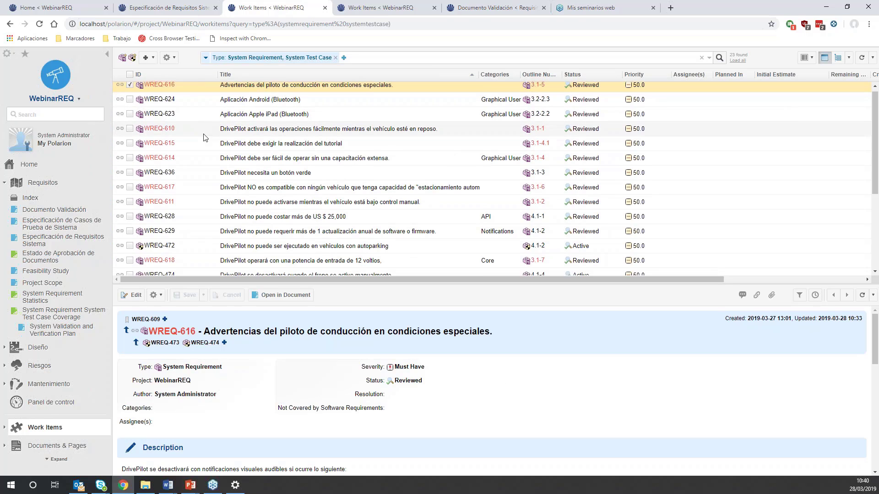
{"action": "scroll", "coordinate": [156, 163], "scroll_direction": "down", "scroll_amount": 1}
{"action": "scroll", "coordinate": [165, 156], "scroll_direction": "up", "scroll_amount": 4}
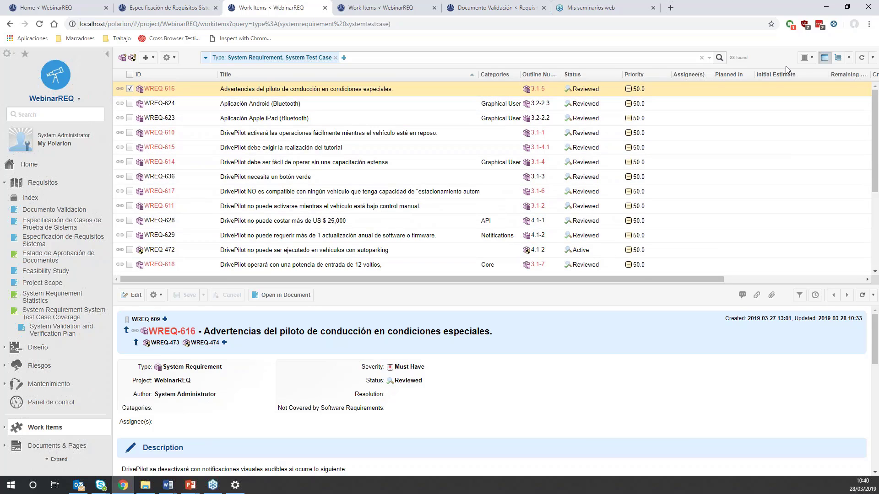
{"action": "left_click", "coordinate": [839, 60]}
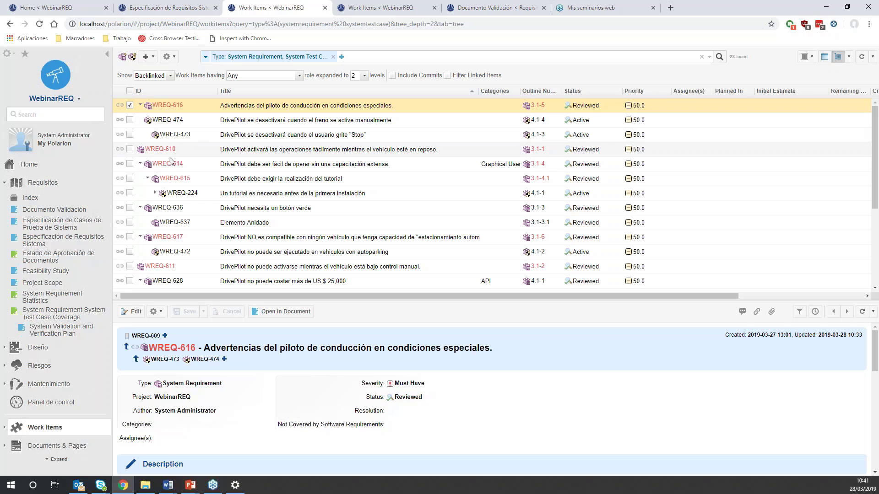
- Set the category of requirement WREQ-616 to Administration and save it with its incoming links marked as suspect
{"action": "scroll", "coordinate": [175, 174], "scroll_direction": "down", "scroll_amount": 2}
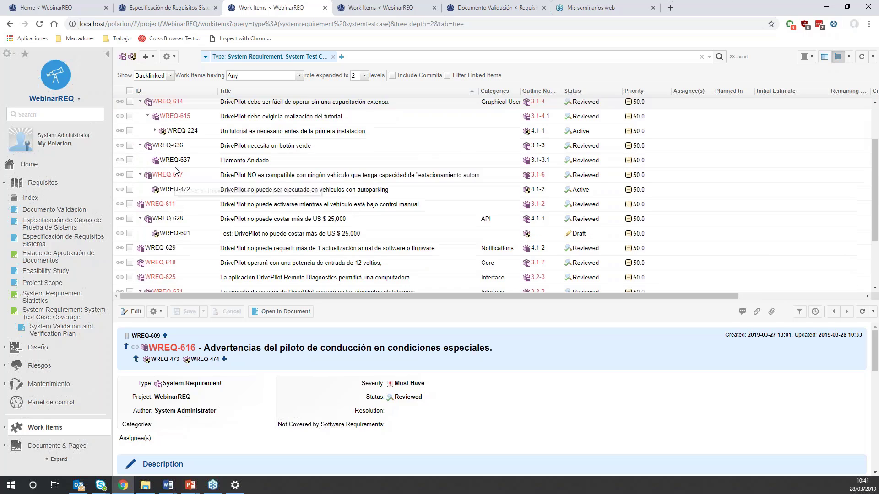
{"action": "scroll", "coordinate": [174, 160], "scroll_direction": "up", "scroll_amount": 2}
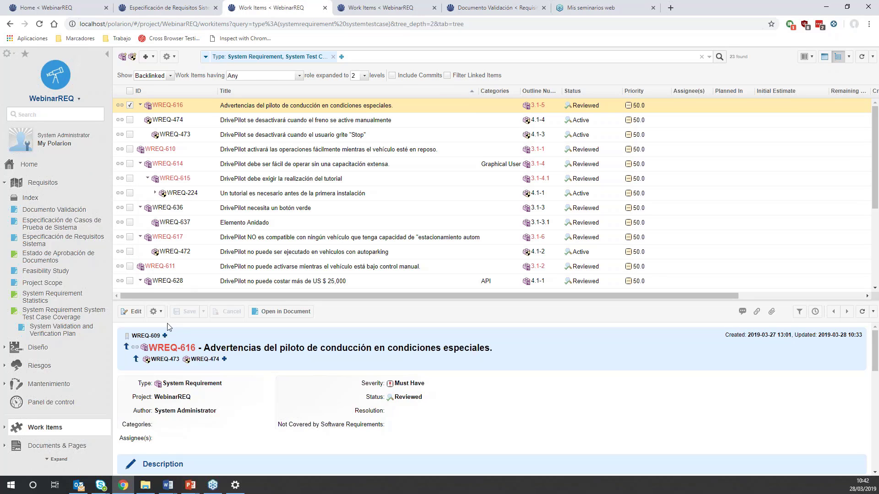
{"action": "left_click", "coordinate": [133, 311]}
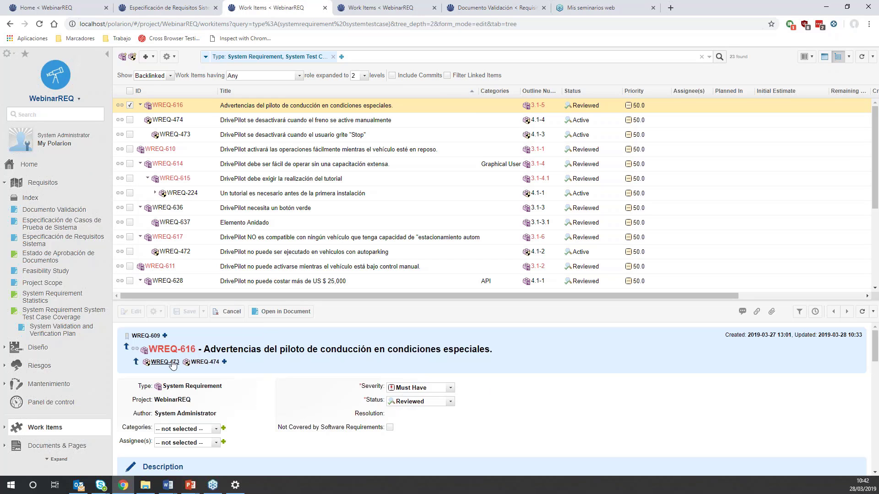
{"action": "left_click", "coordinate": [213, 429]}
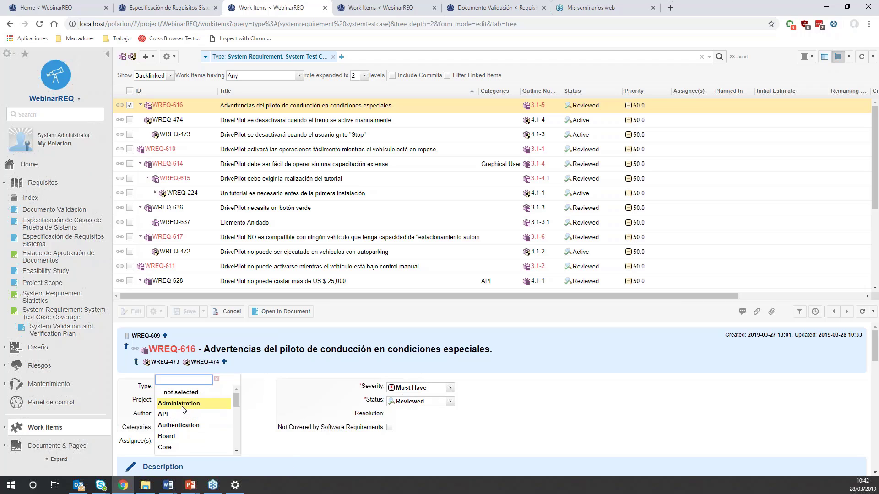
{"action": "left_click", "coordinate": [183, 405]}
{"action": "scroll", "coordinate": [260, 414], "scroll_direction": "down", "scroll_amount": 3}
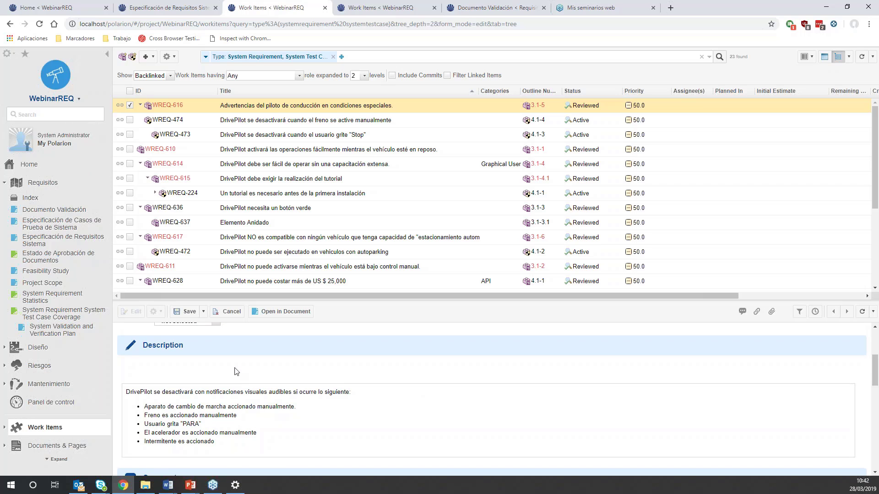
{"action": "scroll", "coordinate": [205, 351], "scroll_direction": "up", "scroll_amount": 3}
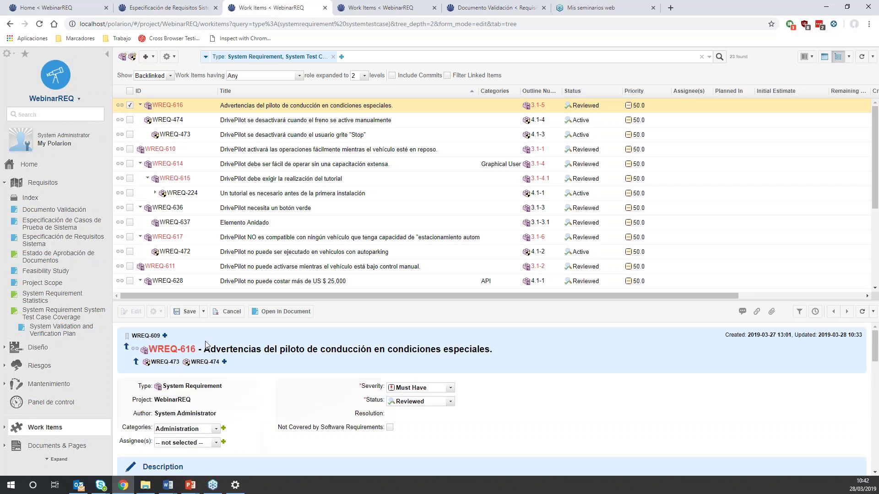
{"action": "left_click", "coordinate": [203, 312]}
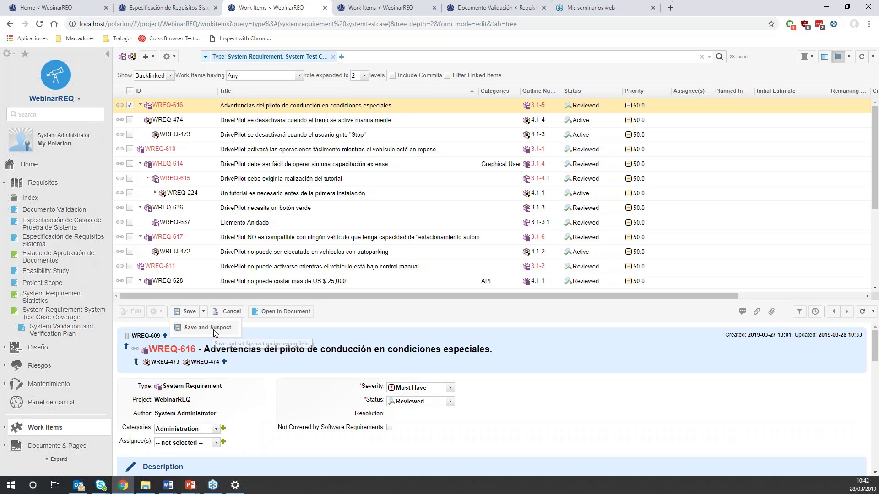
{"action": "left_click", "coordinate": [213, 329]}
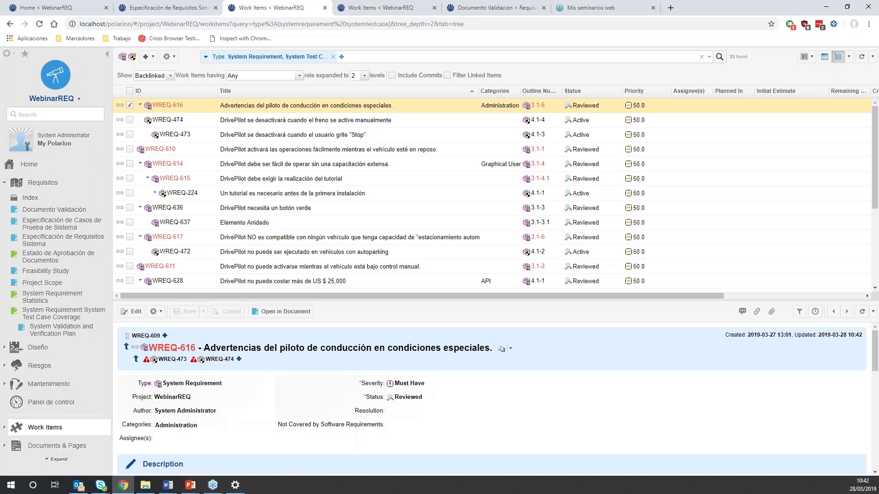
- Open the linked test case WREQ-473 from the requirement and examine its details and test steps
{"action": "left_click", "coordinate": [168, 362]}
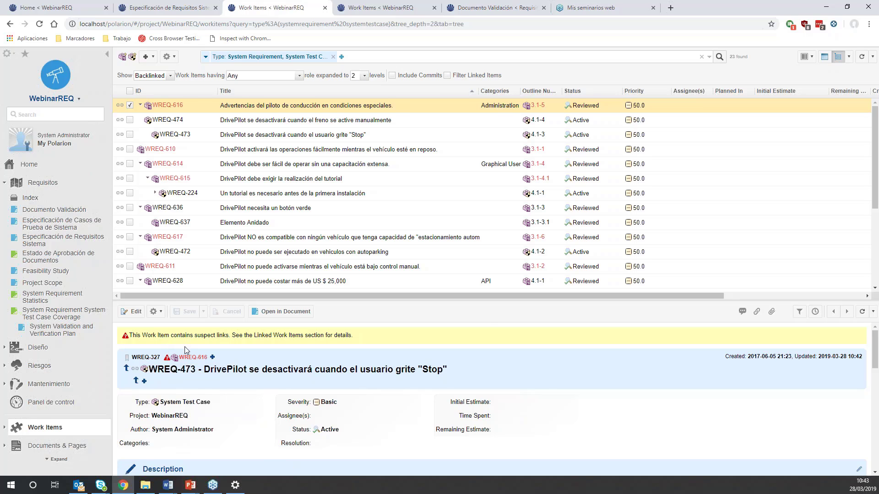
{"action": "scroll", "coordinate": [186, 363], "scroll_direction": "down", "scroll_amount": 2}
{"action": "scroll", "coordinate": [185, 363], "scroll_direction": "down", "scroll_amount": 1}
{"action": "scroll", "coordinate": [184, 363], "scroll_direction": "up", "scroll_amount": 3}
{"action": "scroll", "coordinate": [180, 364], "scroll_direction": "down", "scroll_amount": 5}
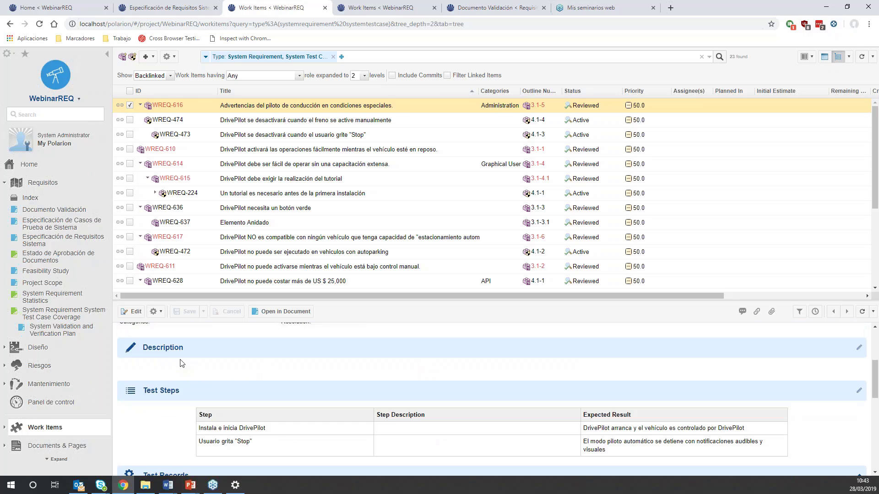
- Clear the suspect flag on the verifies link from WREQ-473 to WREQ-616 and save the test case
{"action": "left_click", "coordinate": [131, 311]}
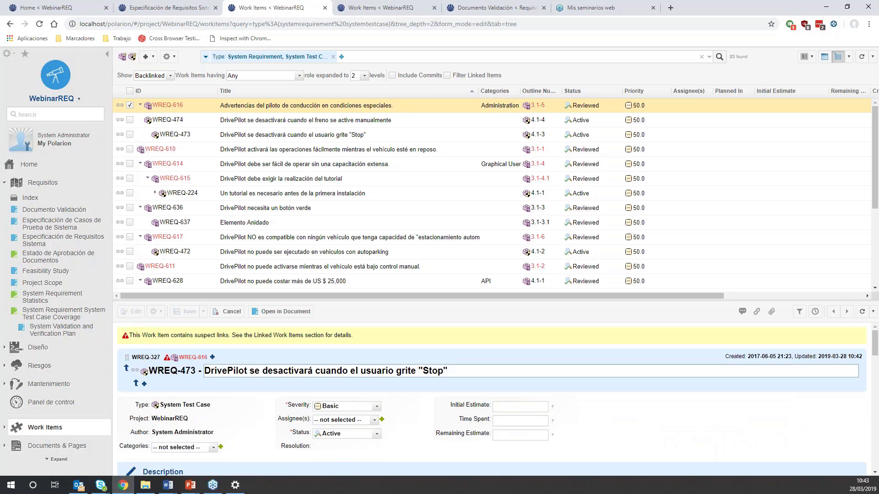
{"action": "scroll", "coordinate": [137, 366], "scroll_direction": "down", "scroll_amount": 5}
{"action": "scroll", "coordinate": [134, 411], "scroll_direction": "down", "scroll_amount": 3}
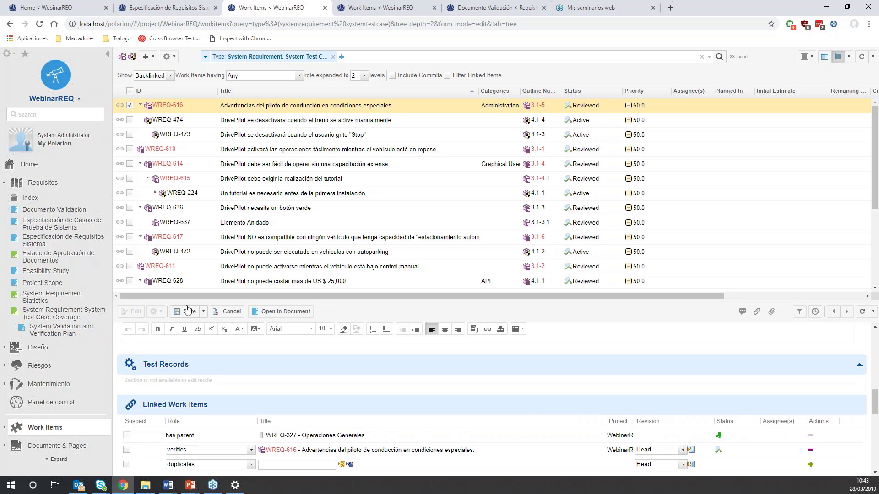
{"action": "left_click", "coordinate": [187, 312]}
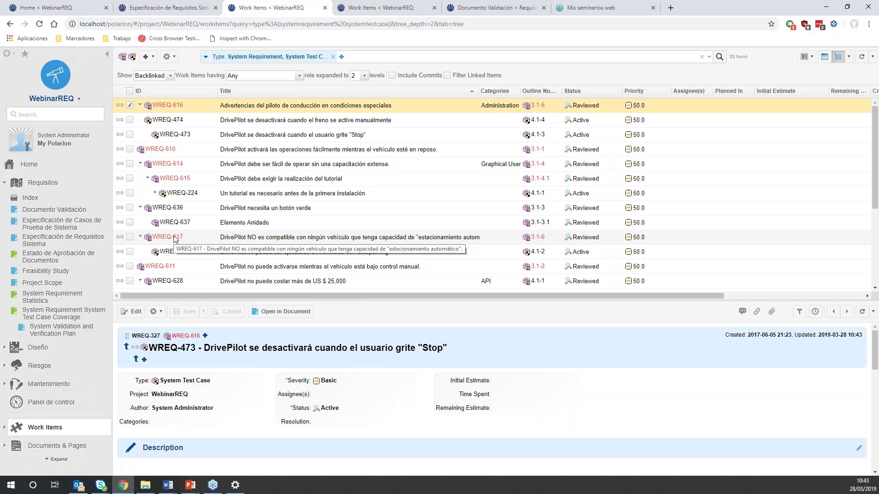
- Open the System Requirement System Test Case Coverage report and examine each requirement's test cases, issues and coverage
{"action": "left_click", "coordinate": [84, 319]}
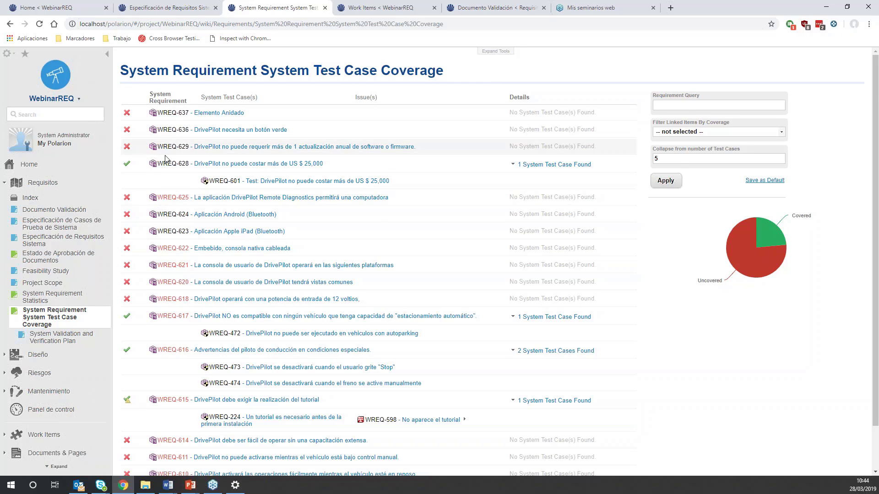
{"action": "scroll", "coordinate": [166, 159], "scroll_direction": "down", "scroll_amount": 2}
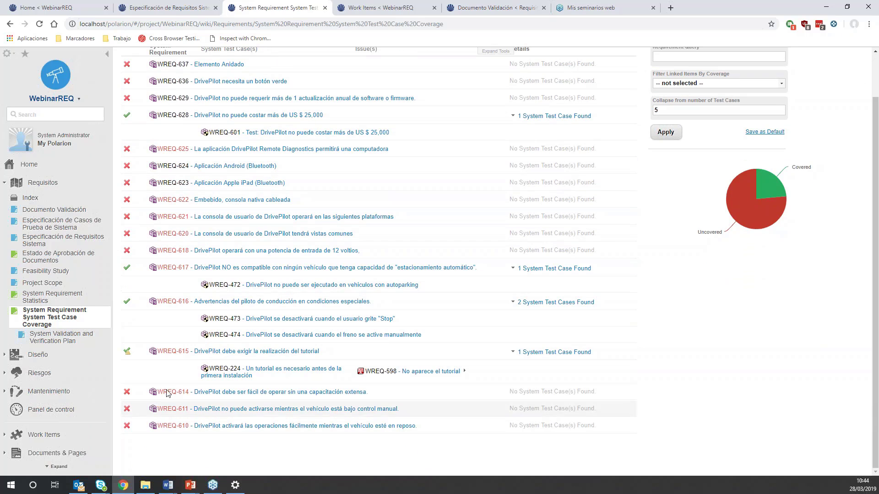
{"action": "scroll", "coordinate": [139, 118], "scroll_direction": "up", "scroll_amount": 2}
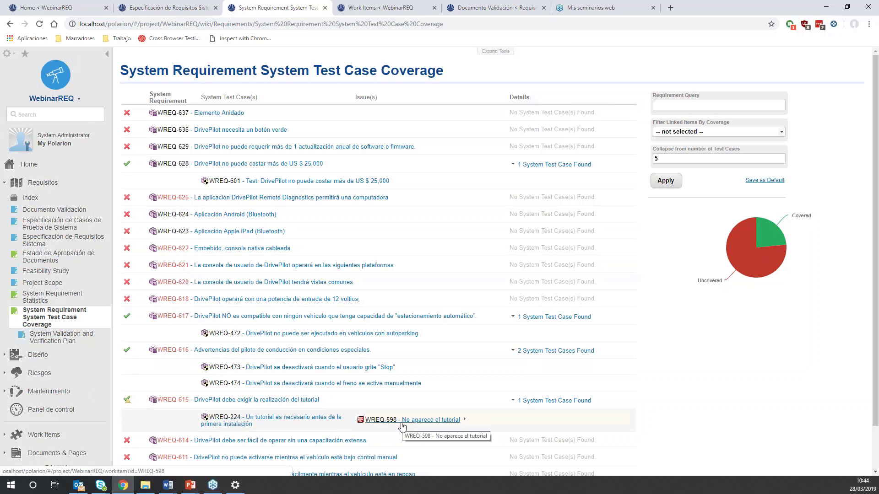
{"action": "mouse_move", "coordinate": [128, 402]}
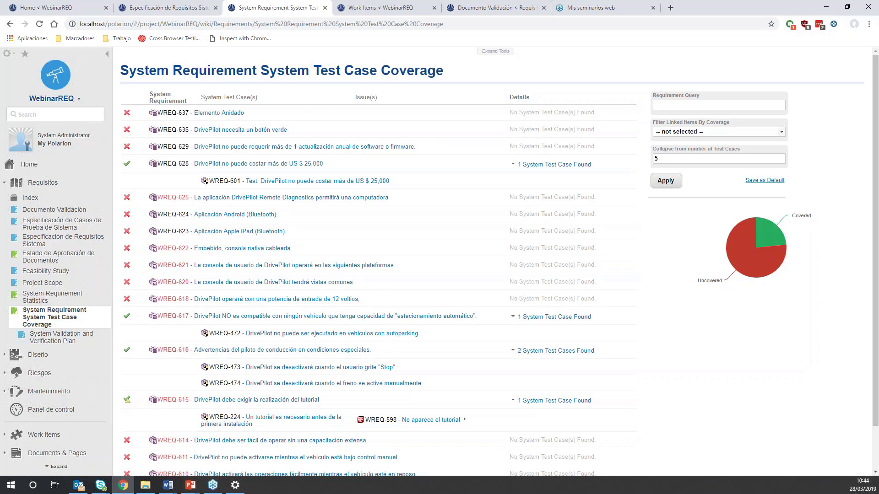
- Filter the coverage report's linked items with Hide Not Covered Work Items
{"action": "left_click", "coordinate": [778, 134]}
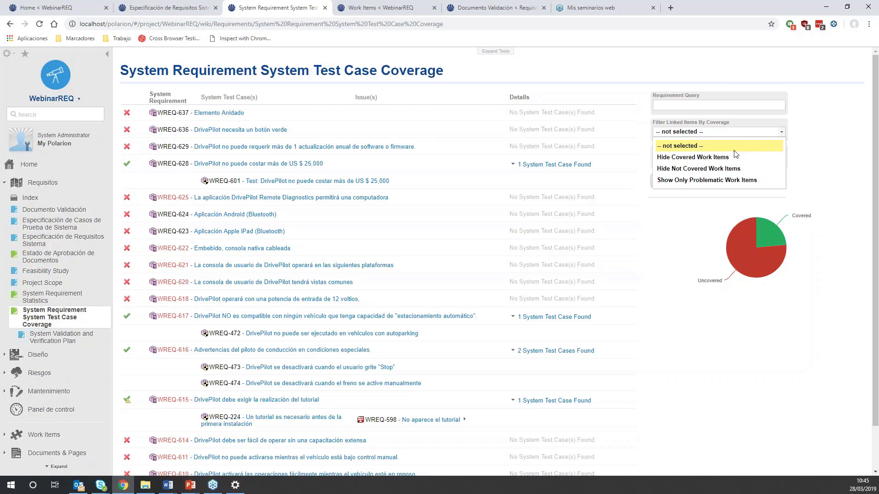
{"action": "left_click", "coordinate": [696, 173]}
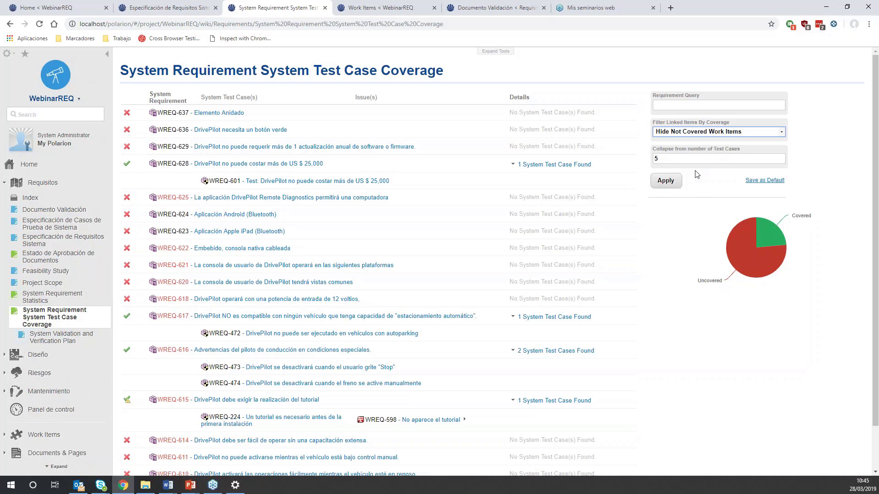
{"action": "left_click", "coordinate": [662, 182]}
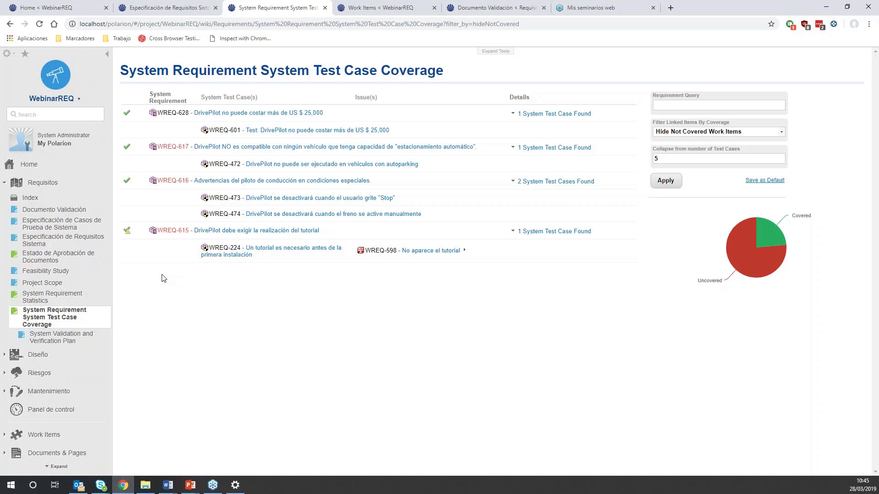
- Open the System Requirement Statistics report and review the requirements by status, 30-day trend and category
{"action": "left_click", "coordinate": [98, 298]}
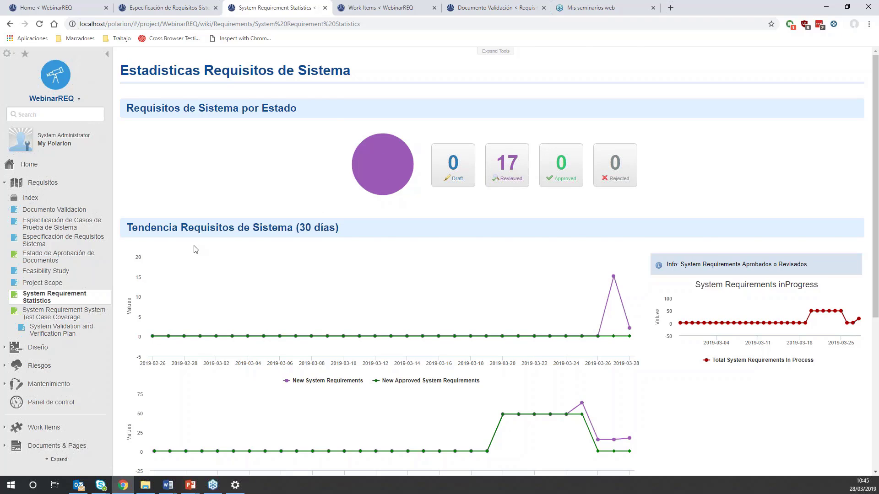
{"action": "scroll", "coordinate": [190, 243], "scroll_direction": "down", "scroll_amount": 3}
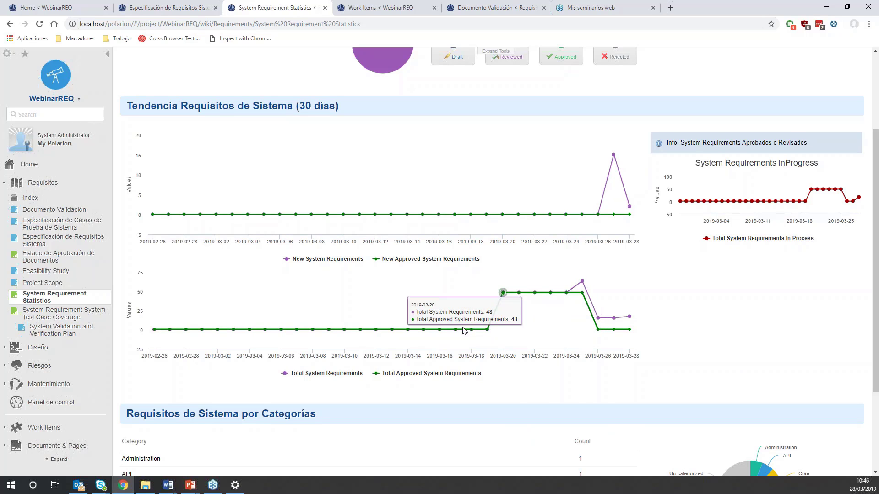
{"action": "scroll", "coordinate": [355, 334], "scroll_direction": "down", "scroll_amount": 3}
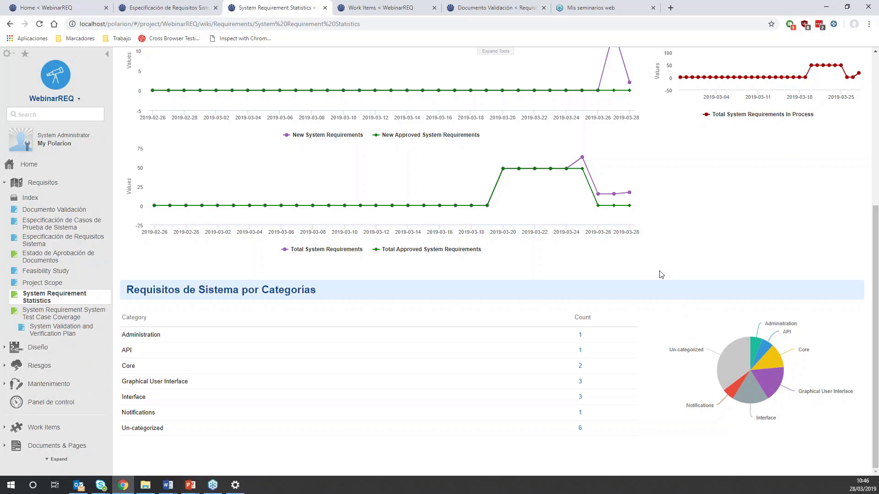
{"action": "scroll", "coordinate": [667, 268], "scroll_direction": "up", "scroll_amount": 3}
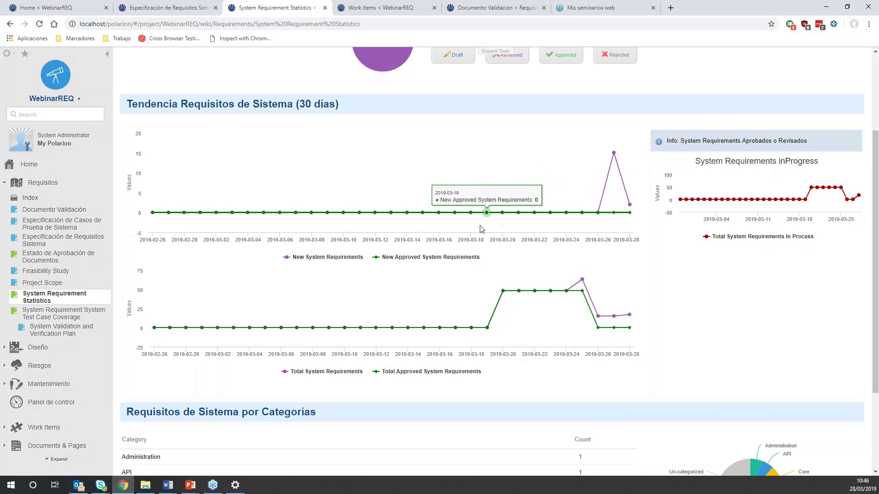
{"action": "scroll", "coordinate": [420, 224], "scroll_direction": "down", "scroll_amount": 3}
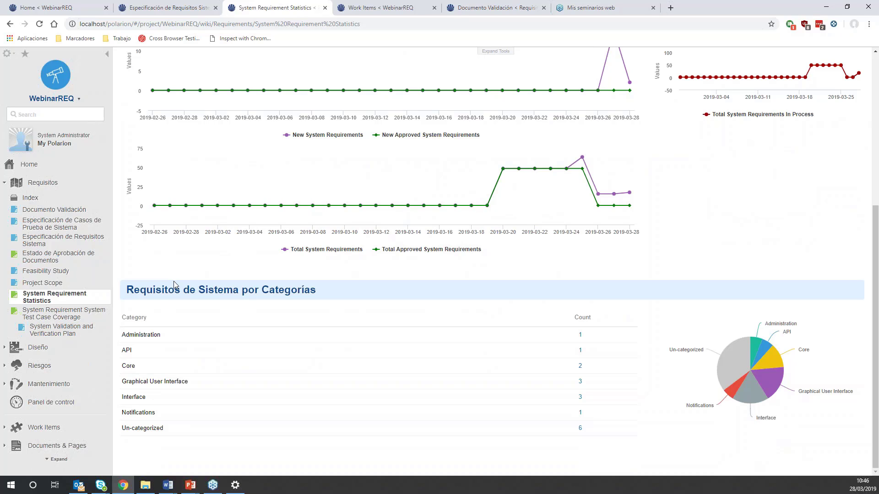
- Switch to the running PowerPoint slide show and advance to the Beneficios de Polarion slide
{"action": "left_click", "coordinate": [191, 485]}
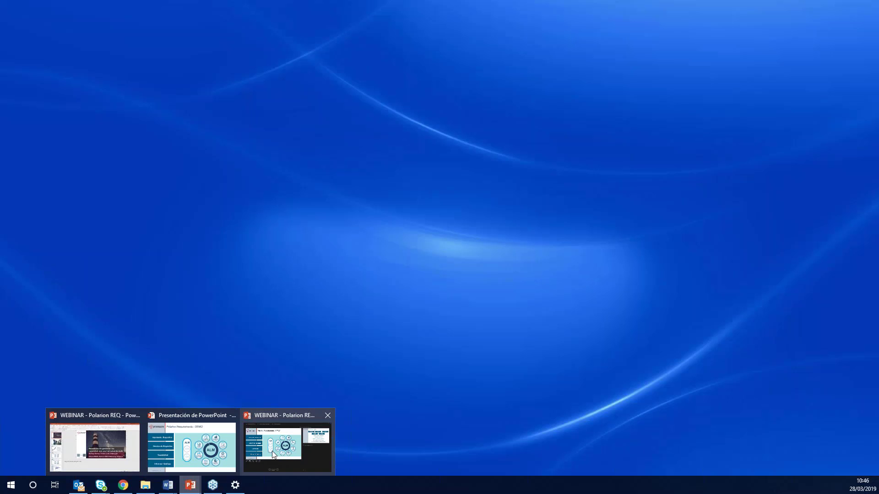
{"action": "mouse_move", "coordinate": [222, 448]}
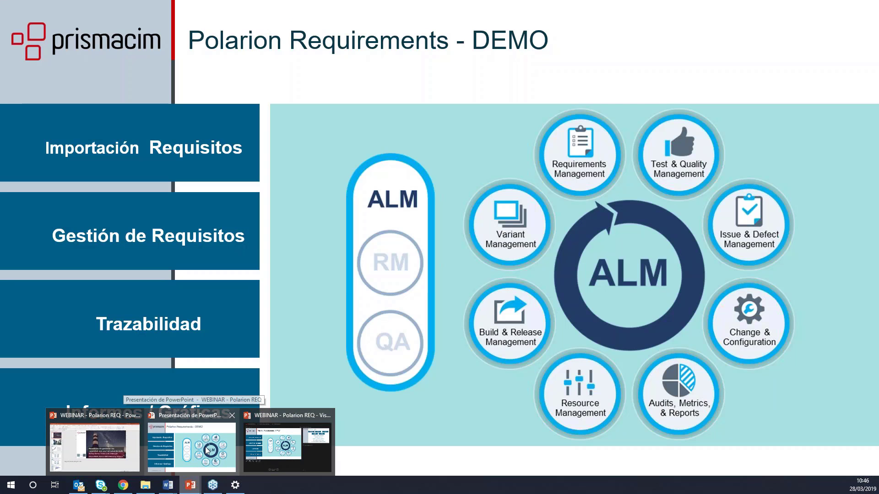
{"action": "left_click", "coordinate": [206, 447]}
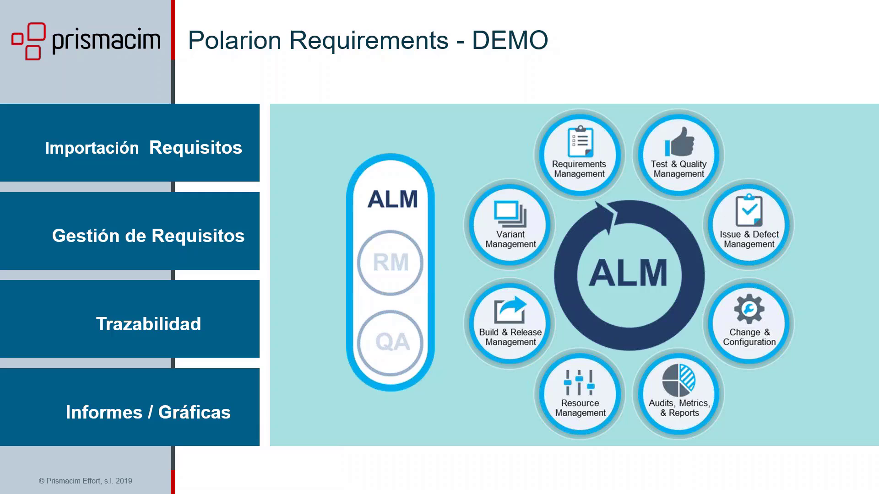
{"action": "left_click", "coordinate": [268, 274]}
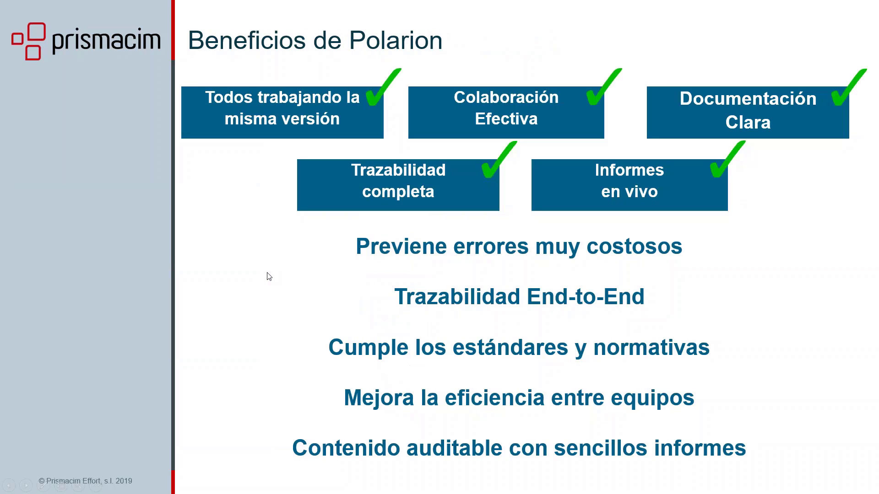